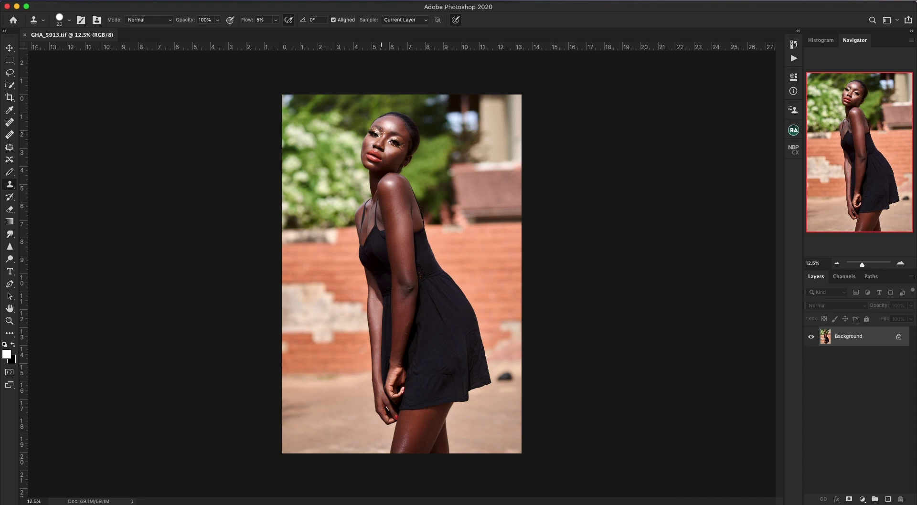
# Examine the portrait's face, shoulder and arm at 25% zoom for uneven skin tones and highlights
pyautogui.press('super+equal')
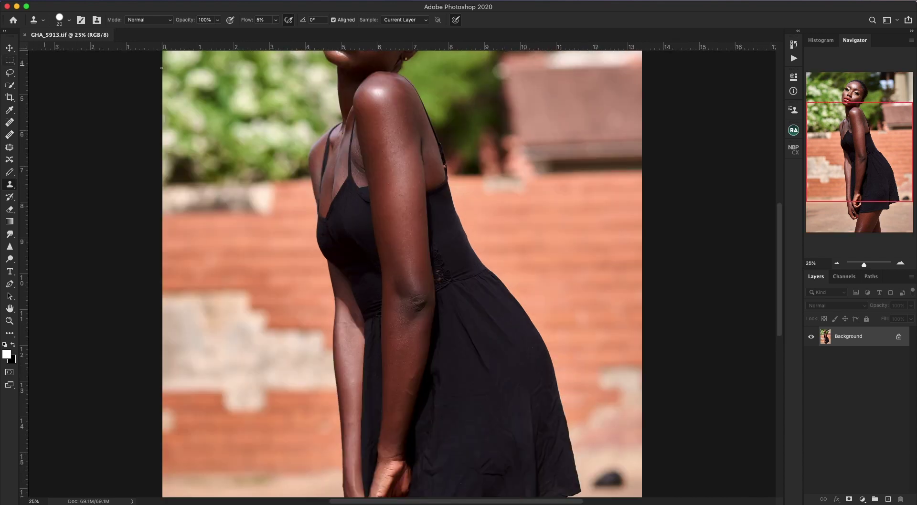
pyautogui.scroll(5, 404, 174)
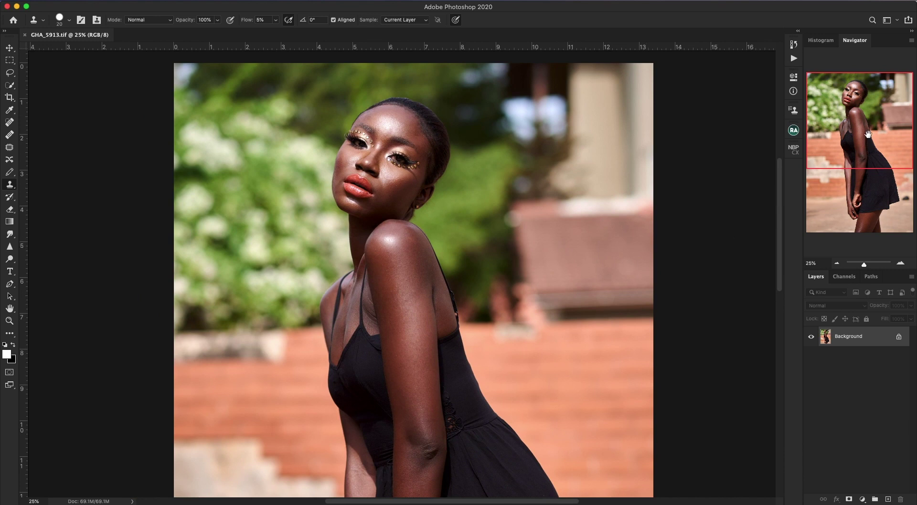
pyautogui.scroll(-1, 506, 159)
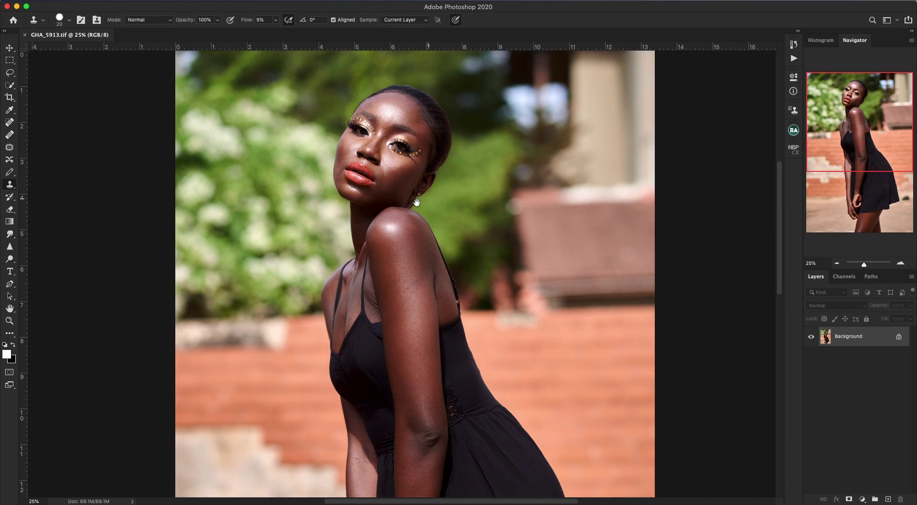
pyautogui.scroll(2, 417, 203)
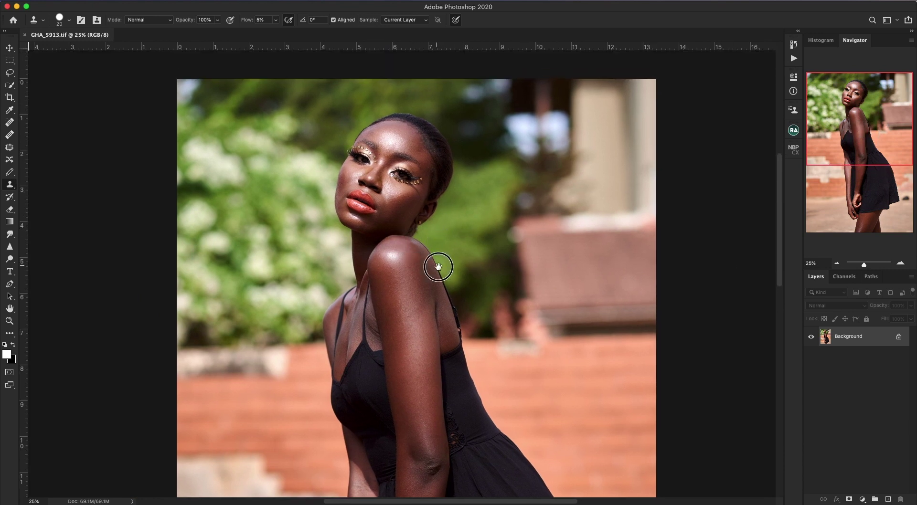
pyautogui.scroll(-1, 436, 266)
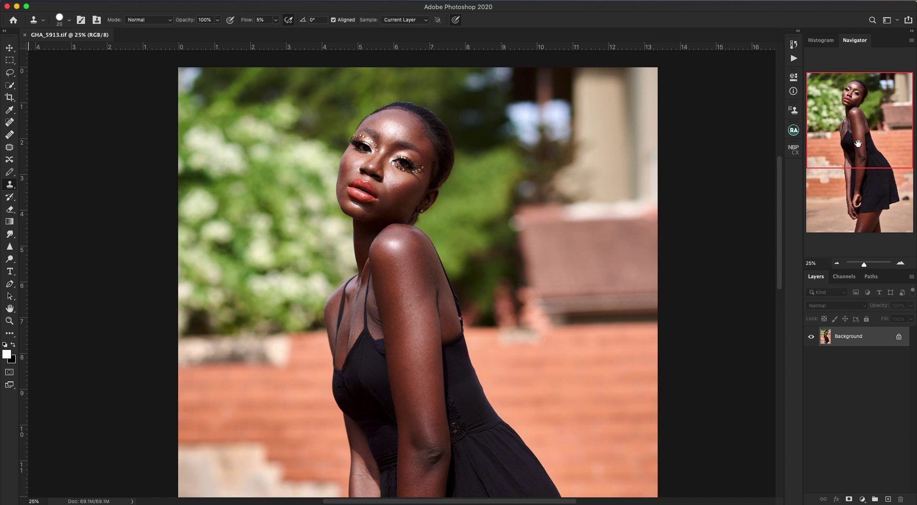
pyautogui.hscroll(2, 595, 254)
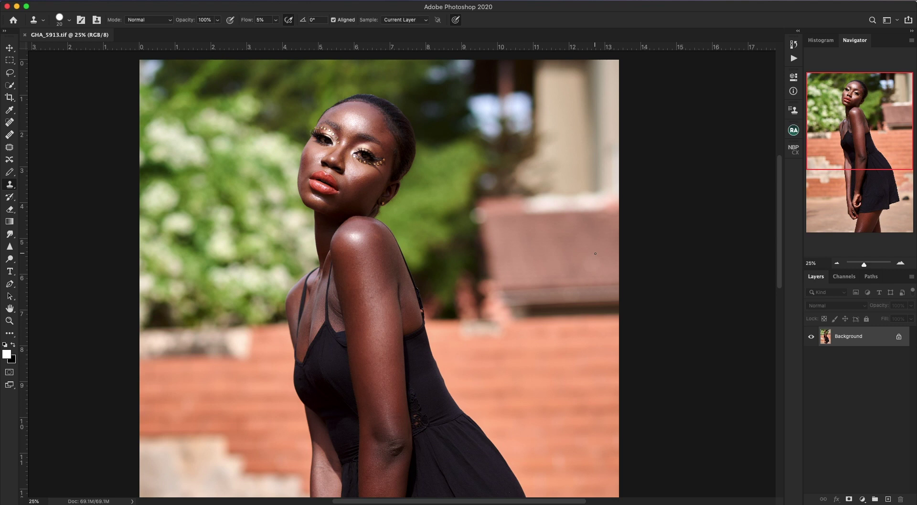
pyautogui.scroll(-1, 389, 223)
pyautogui.hscroll(-3, 415, 255)
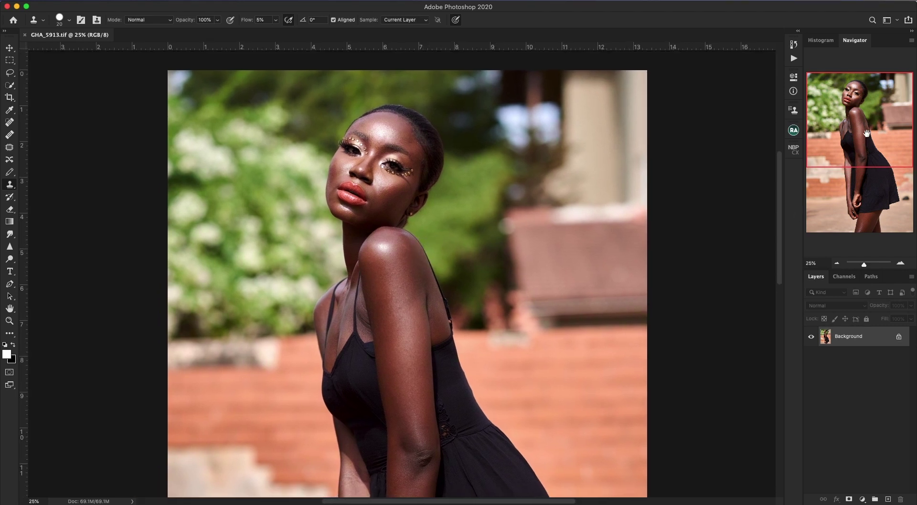
pyautogui.moveTo(867, 134); pyautogui.dragTo(864, 140)
pyautogui.moveTo(470, 248); pyautogui.dragTo(454, 249)
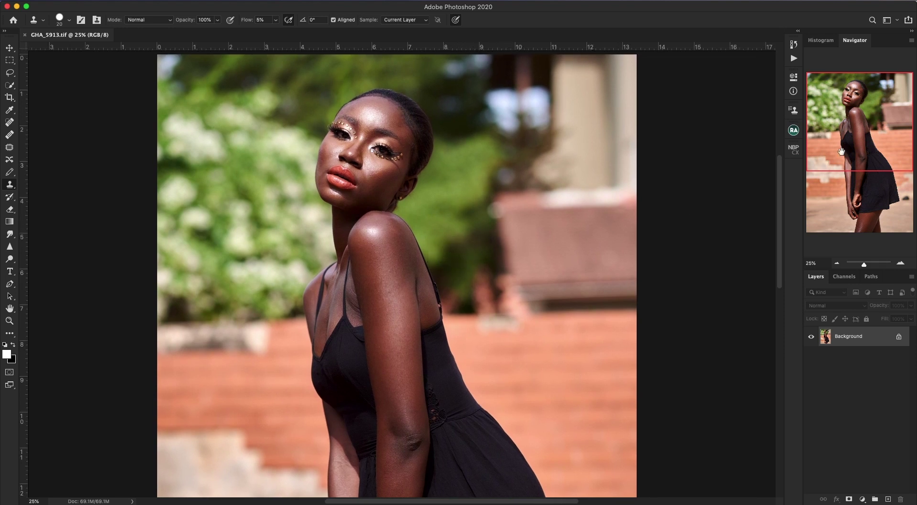
pyautogui.moveTo(841, 152); pyautogui.dragTo(842, 152)
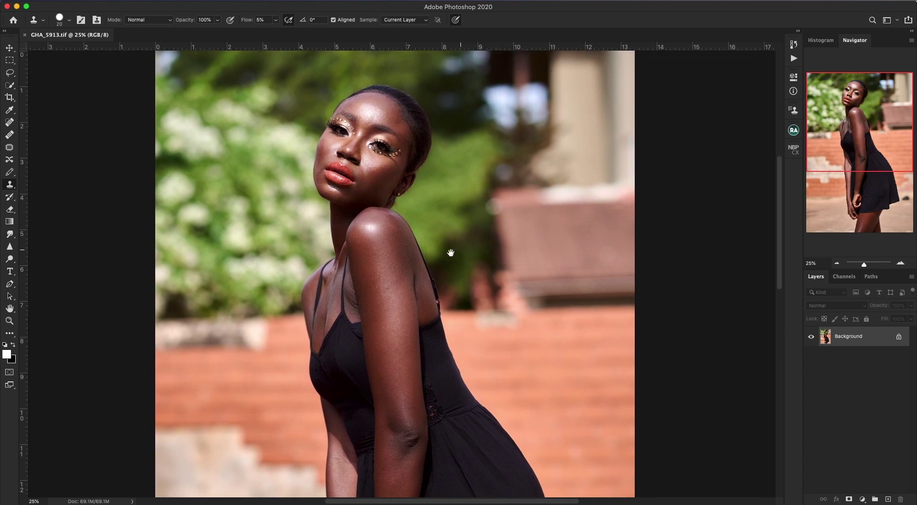
pyautogui.moveTo(450, 253)
pyautogui.mouseDown()
pyautogui.moveTo(487, 258)
pyautogui.moveTo(465, 249)
pyautogui.mouseUp()
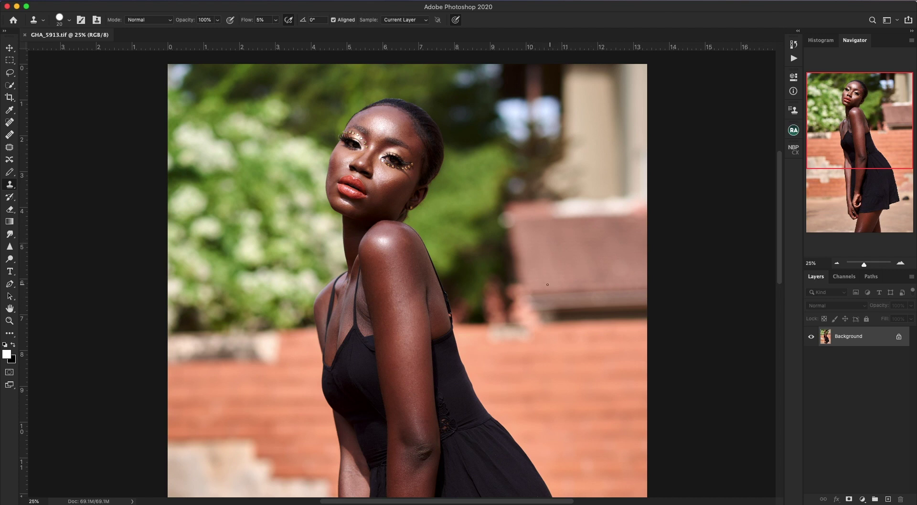
pyautogui.press('super+r')
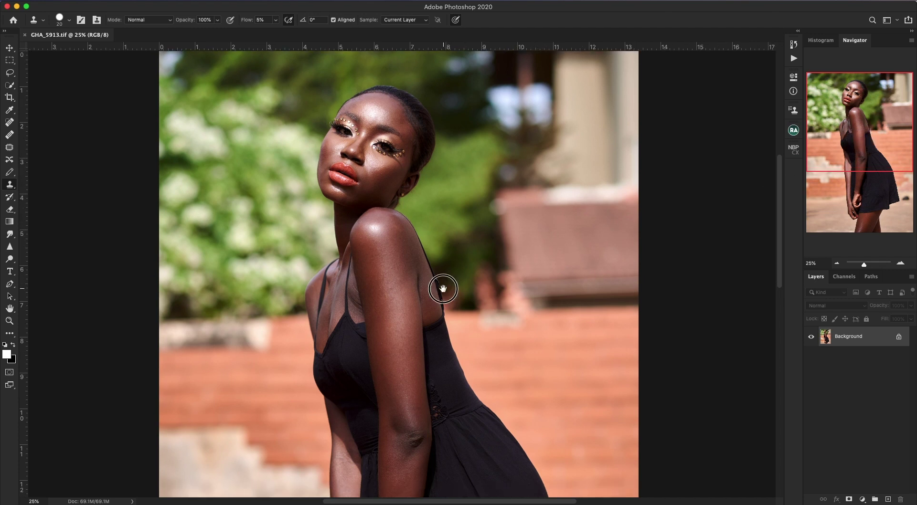
pyautogui.moveTo(442, 287); pyautogui.dragTo(451, 310)
pyautogui.press('super+r')
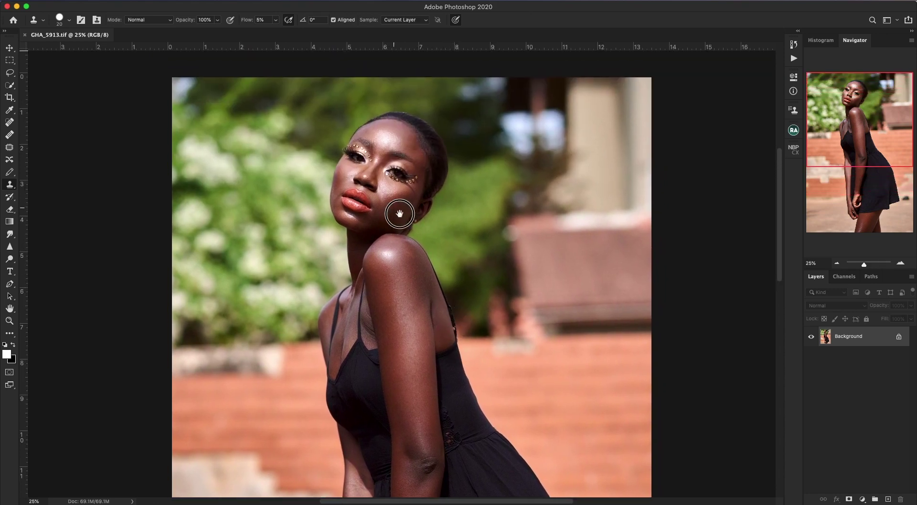
pyautogui.moveTo(400, 211); pyautogui.dragTo(416, 234)
# Inspect the model's face and shoulder skin closely at 50% zoom, and return to the 25% view
pyautogui.press('super+equal')
pyautogui.press('super+equal')
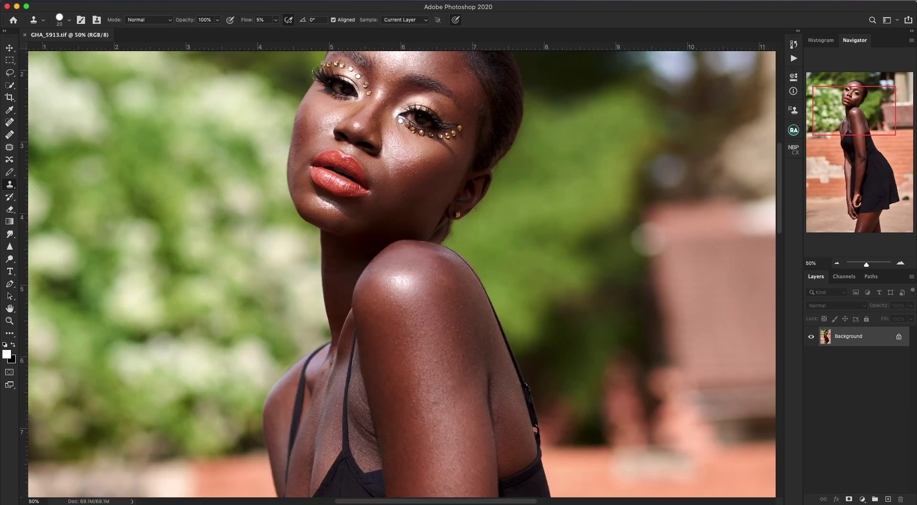
pyautogui.moveTo(309, 224); pyautogui.dragTo(403, 336)
pyautogui.press('super+r')
pyautogui.moveTo(421, 301); pyautogui.dragTo(459, 286)
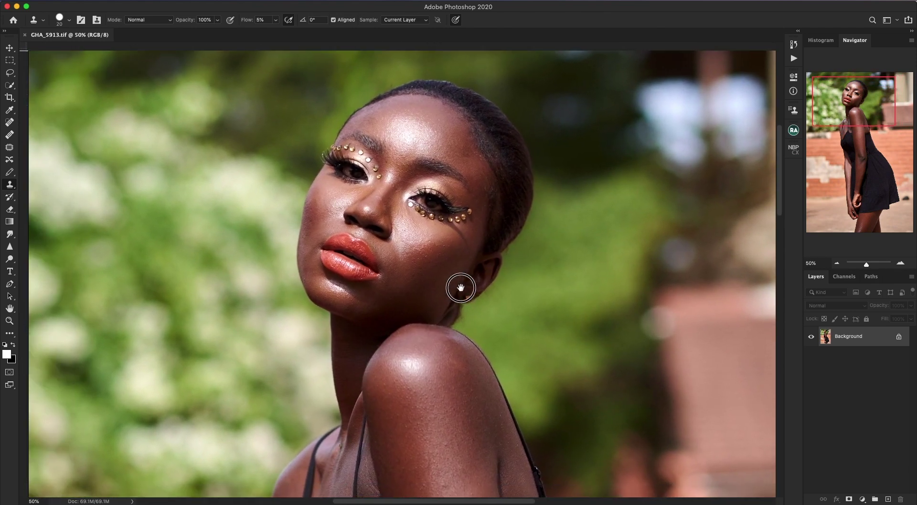
pyautogui.press('super+minus')
pyautogui.press('super+minus')
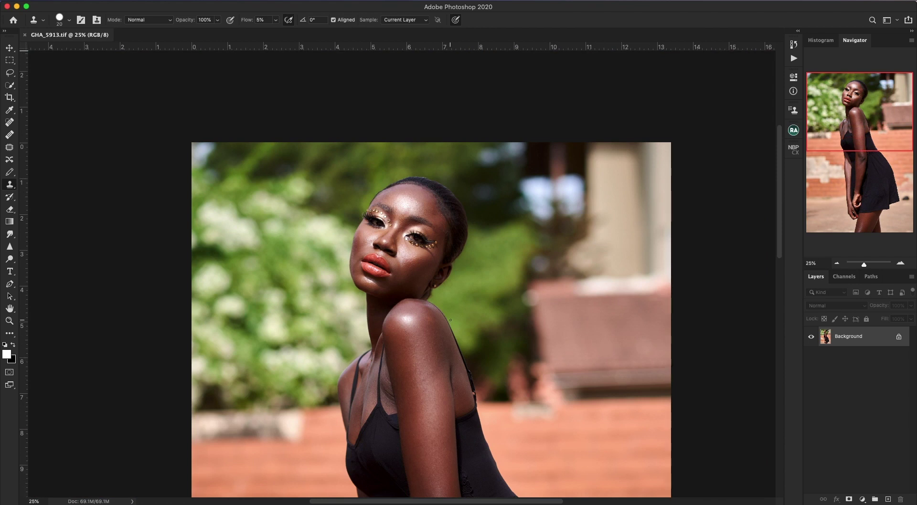
pyautogui.scroll(-5, 430, 307)
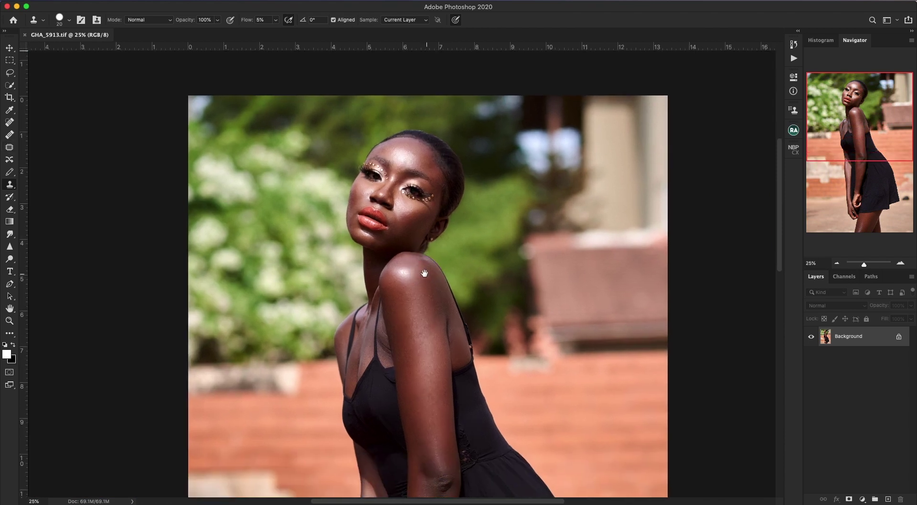
pyautogui.moveTo(507, 258); pyautogui.dragTo(518, 264)
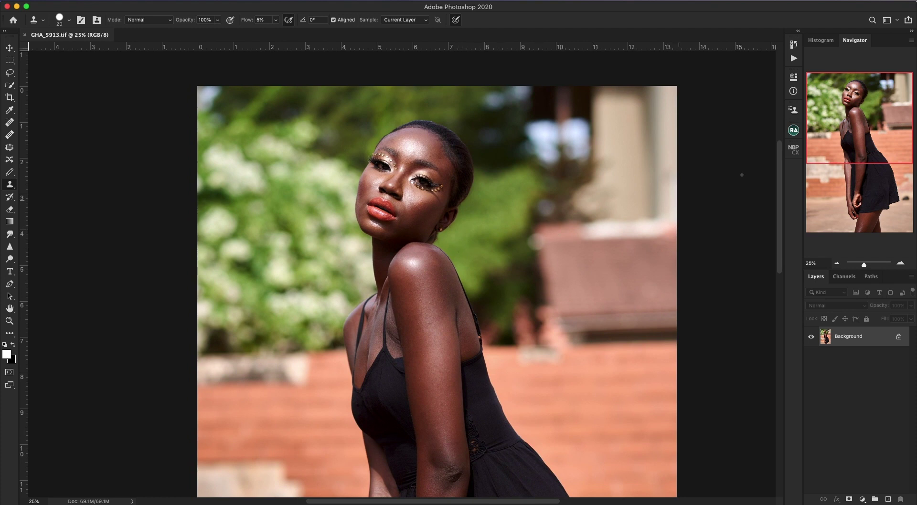
# Run the Ghananie FS 8bit action to build the frequency separation layers, accepting a Gaussian Blur radius of 10.0 pixels
pyautogui.click(794, 58)
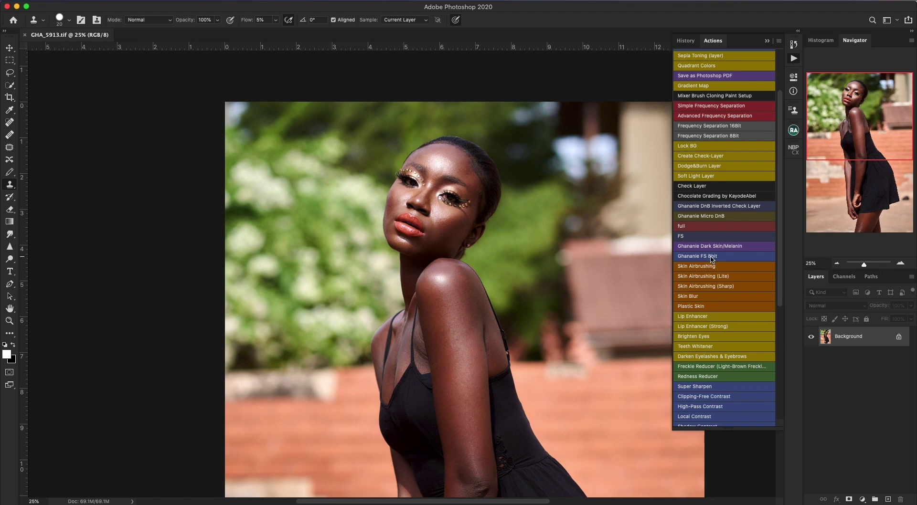
pyautogui.click(712, 257)
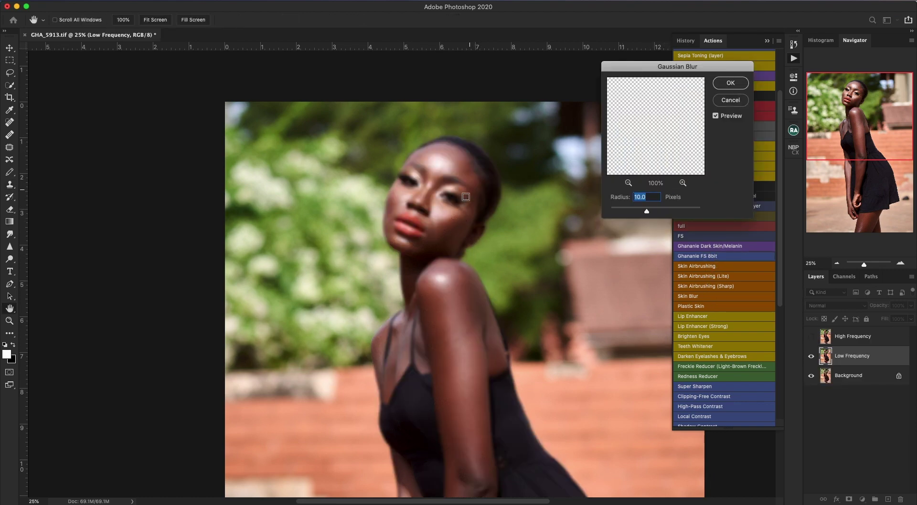
pyautogui.click(487, 197)
pyautogui.moveTo(640, 149); pyautogui.dragTo(662, 152)
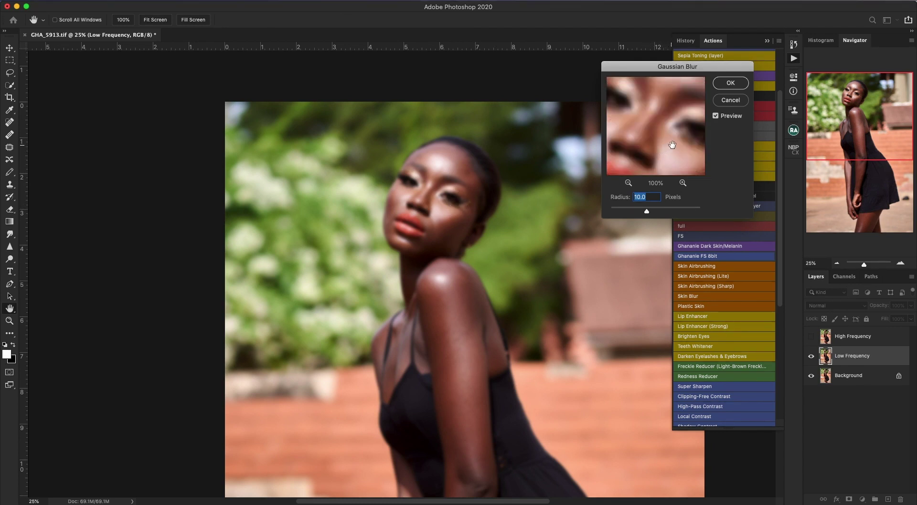
pyautogui.click(731, 83)
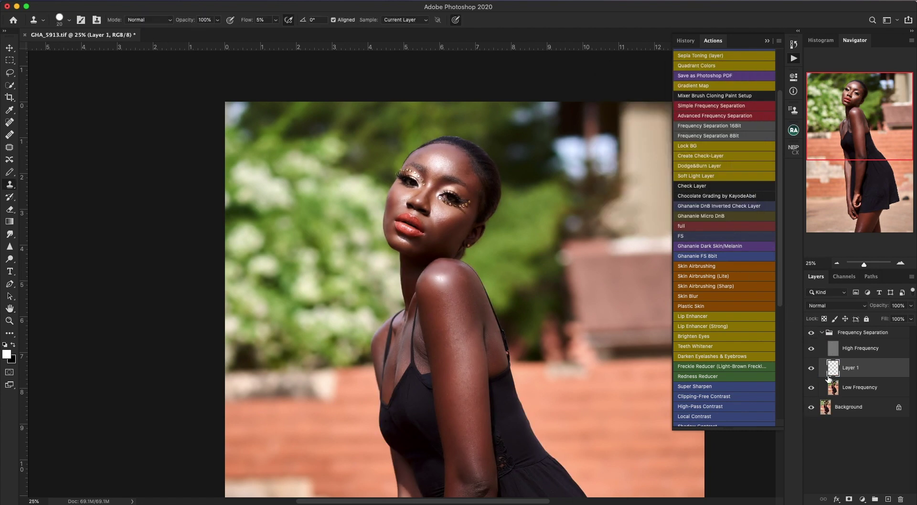
# Select the Low Frequency layer, activate the Mixer Brush, and collapse the list of actions
pyautogui.click(834, 390)
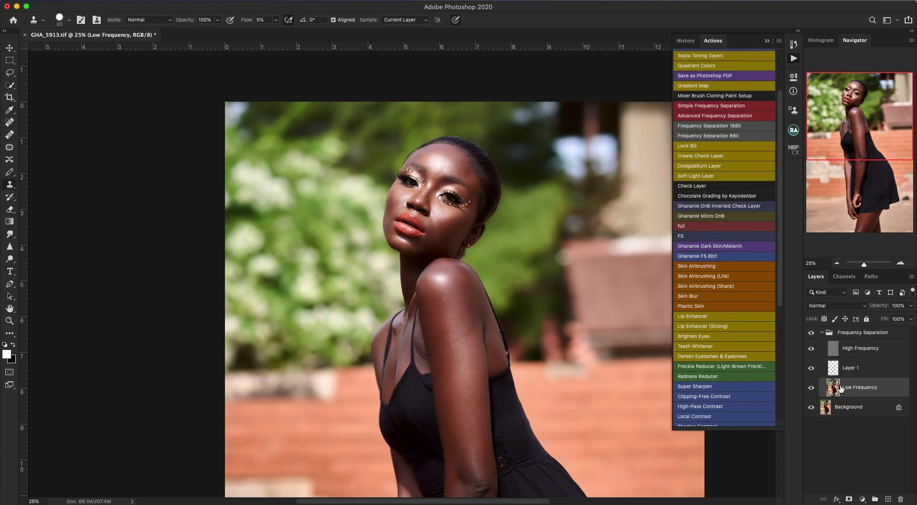
pyautogui.scroll(-3, 513, 295)
pyautogui.hscroll(2, 512, 296)
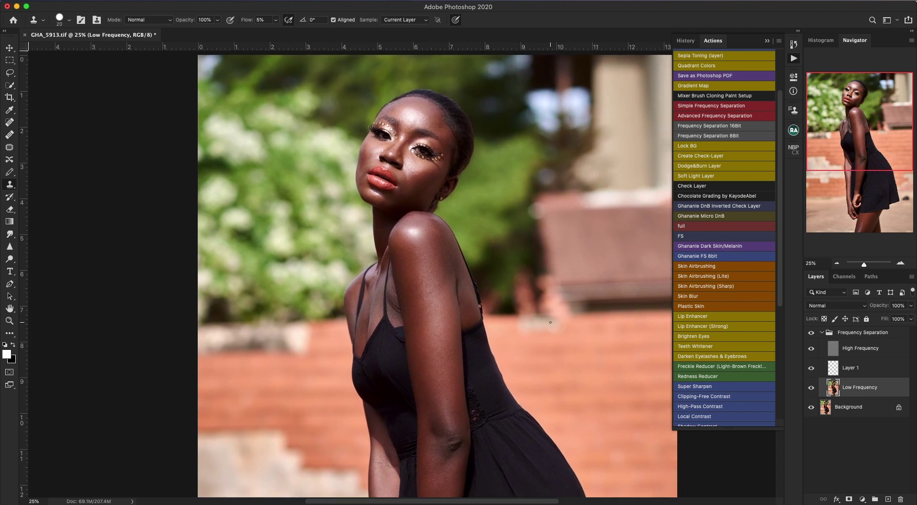
pyautogui.press('b')
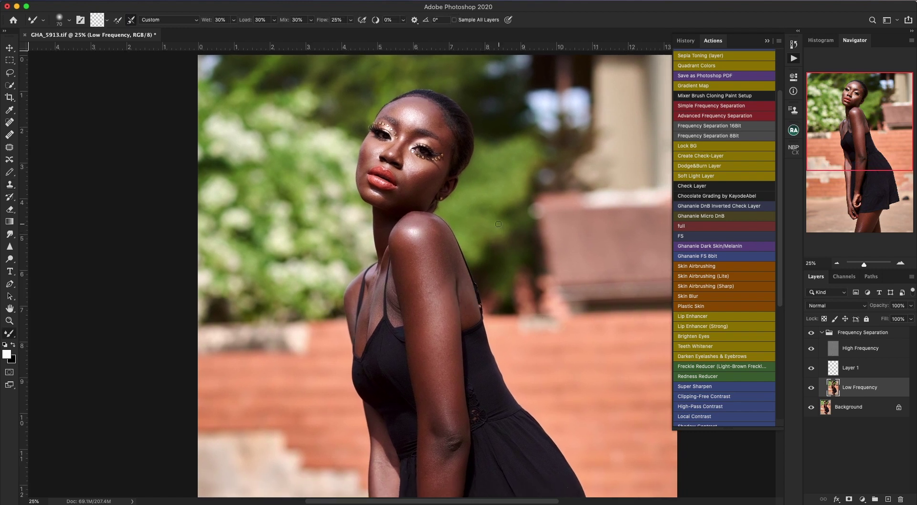
pyautogui.moveTo(874, 139); pyautogui.dragTo(870, 123)
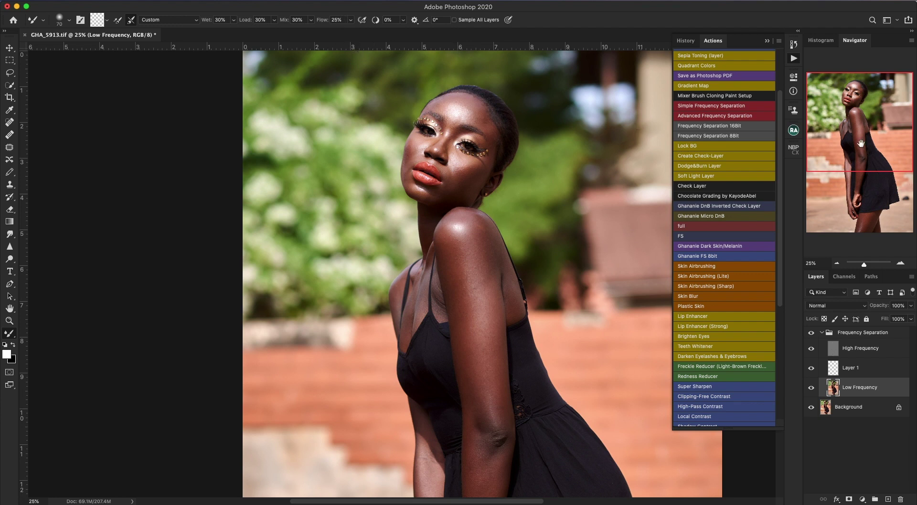
pyautogui.moveTo(516, 239)
pyautogui.mouseDown()
pyautogui.moveTo(488, 274)
pyautogui.moveTo(470, 257)
pyautogui.mouseUp()
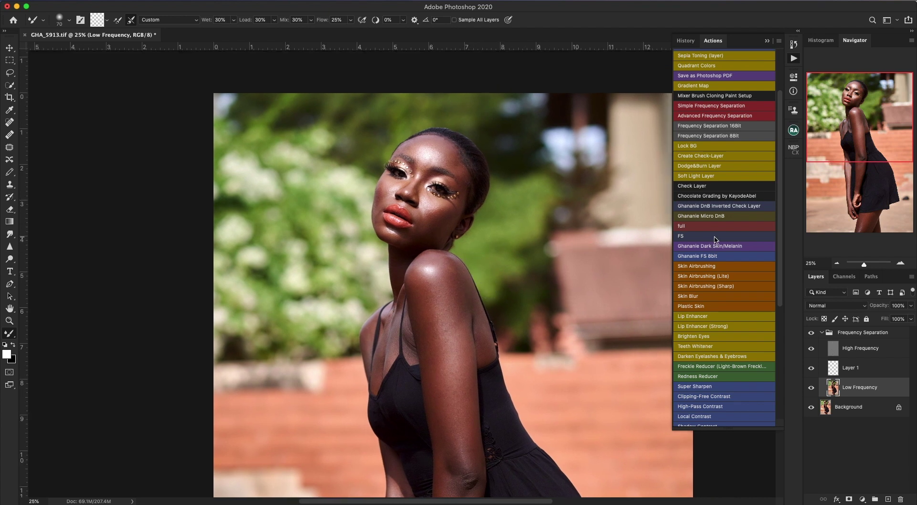
pyautogui.click(793, 59)
pyautogui.click(857, 135)
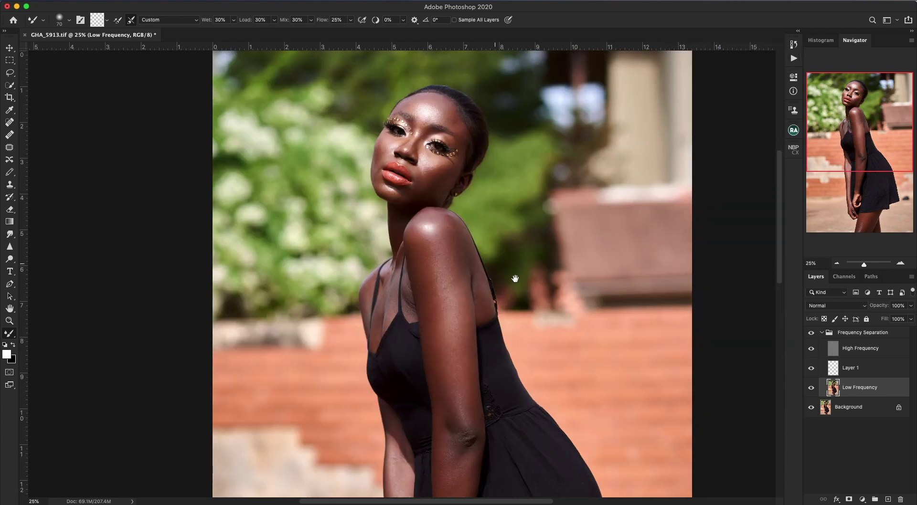
# Save the layered TIFF with no image compression, interleaved pixel order, IBM PC byte order and RLE layer compression
pyautogui.moveTo(515, 278); pyautogui.dragTo(530, 298)
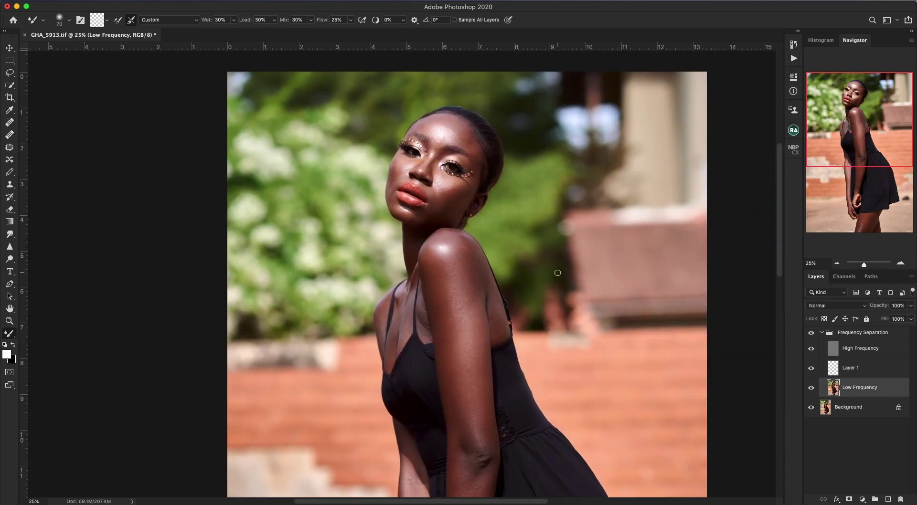
pyautogui.press('super+s')
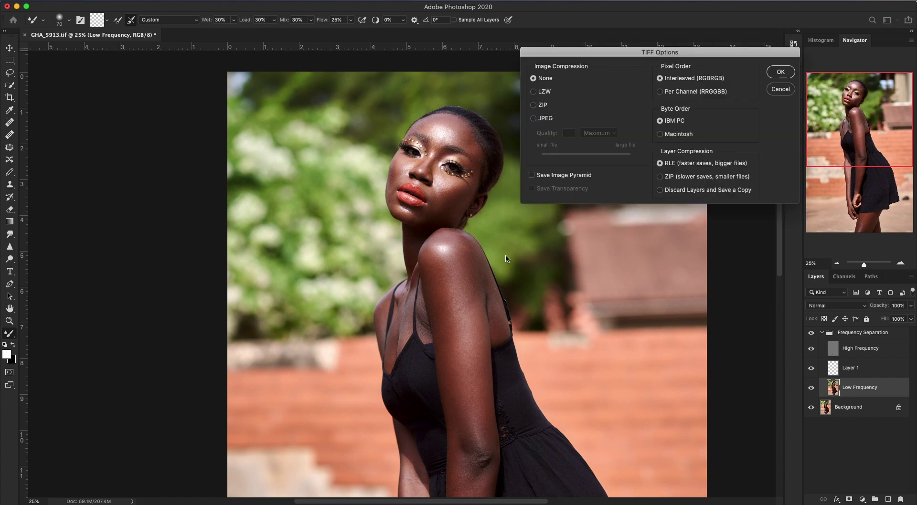
pyautogui.press('Return')
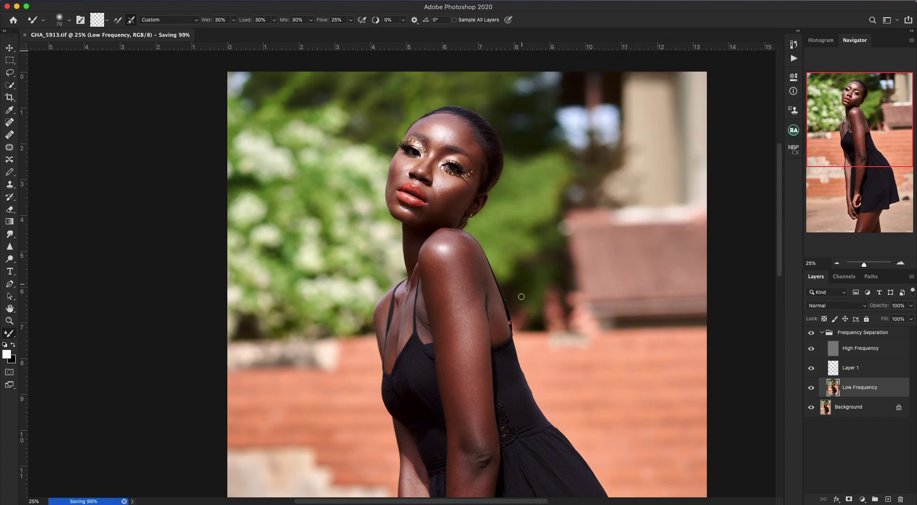
# Enlarge the Mixer Brush to a size of 150 to suit the broad areas of the model's face
pyautogui.scroll(1, 485, 237)
pyautogui.hscroll(-2, 485, 237)
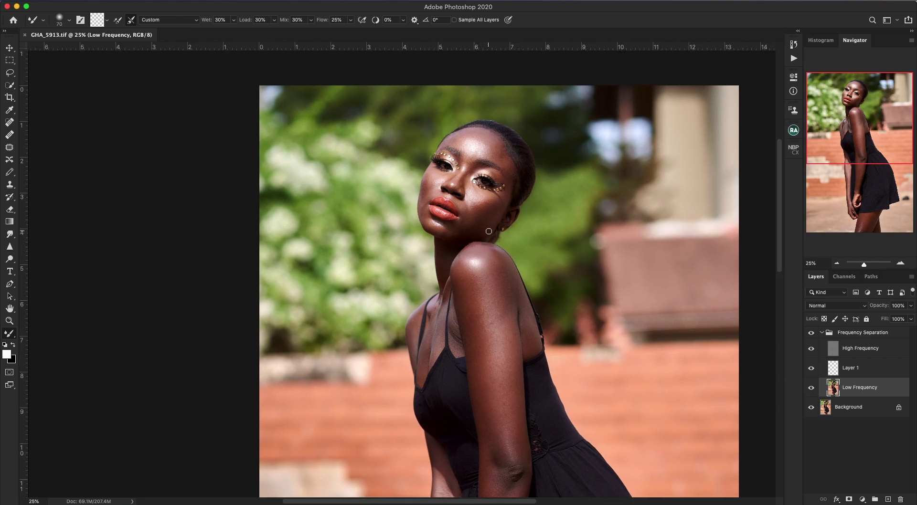
pyautogui.press(']')
pyautogui.press(']')
pyautogui.press(']')
pyautogui.press(']')
pyautogui.press(']')
pyautogui.press(']')
pyautogui.press(']')
pyautogui.press('[')
pyautogui.press('[')
pyautogui.press('[')
pyautogui.press('[')
pyautogui.press('[')
pyautogui.press(']')
pyautogui.press(']')
pyautogui.press(']')
pyautogui.press(']')
pyautogui.press(']')
pyautogui.press('[')
pyautogui.press('[')
pyautogui.press('[')
pyautogui.press('[')
pyautogui.press('super+r')
pyautogui.moveTo(486, 201)
pyautogui.mouseDown()
pyautogui.moveTo(477, 230)
pyautogui.moveTo(502, 232)
pyautogui.mouseUp()
pyautogui.press('super+r')
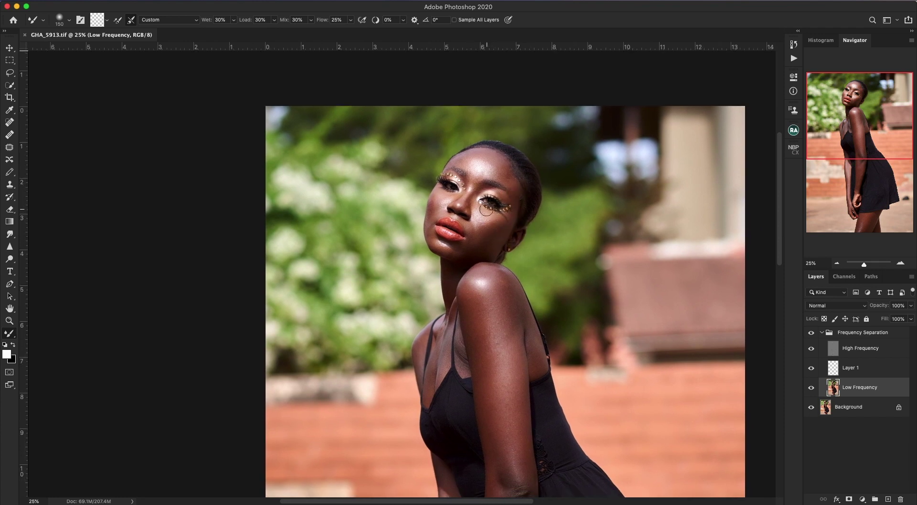
# Blend the skin tones on the cheek and forehead of the Low Frequency layer with the Mixer Brush at size 150
pyautogui.press('[')
pyautogui.press('[')
pyautogui.press(']')
pyautogui.moveTo(490, 218); pyautogui.dragTo(493, 195)
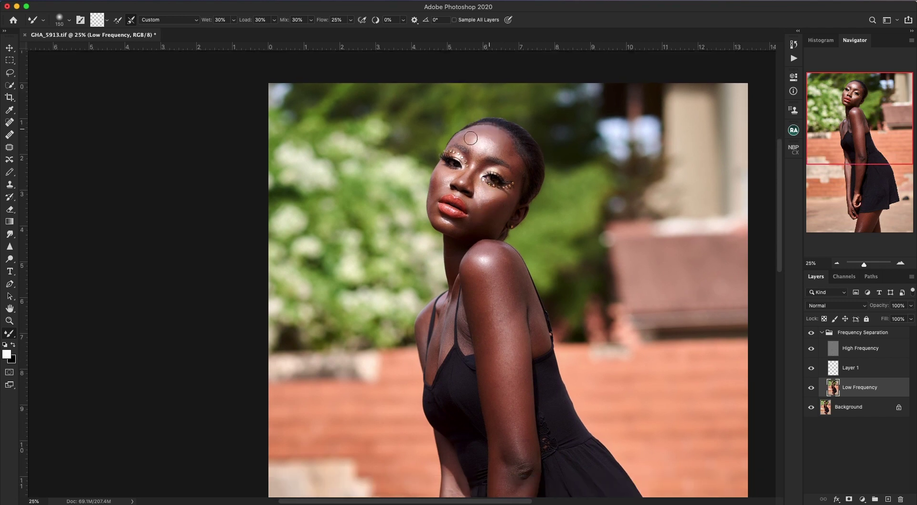
pyautogui.moveTo(484, 129); pyautogui.dragTo(473, 133)
# Blend the smaller facial areas on the Low Frequency layer, varying the Mixer Brush size and reducing it to 90
pyautogui.press('[')
pyautogui.press('[')
pyautogui.press(']')
pyautogui.press(']')
pyautogui.press(']')
pyautogui.press(']')
pyautogui.press('[')
pyautogui.press(']')
pyautogui.press('[')
pyautogui.press('[')
pyautogui.press('[')
pyautogui.press('[')
pyautogui.press(']')
pyautogui.press(']')
# Compare the face before and after blending by hiding and showing the Frequency Separation group
pyautogui.click(811, 333)
pyautogui.click(811, 333)
pyautogui.hscroll(2, 535, 219)
pyautogui.scroll(1, 535, 220)
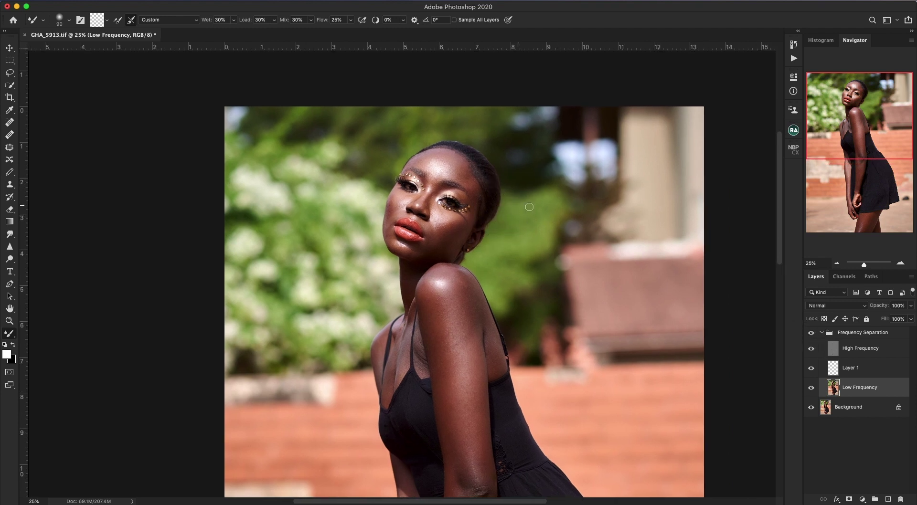
# Blend the remaining uneven tones on the face of the Low Frequency layer with the Mixer Brush at sizes around 90 to 100
pyautogui.press(']')
pyautogui.press('[')
pyautogui.press(']')
pyautogui.press('[')
pyautogui.press('[')
pyautogui.press('[')
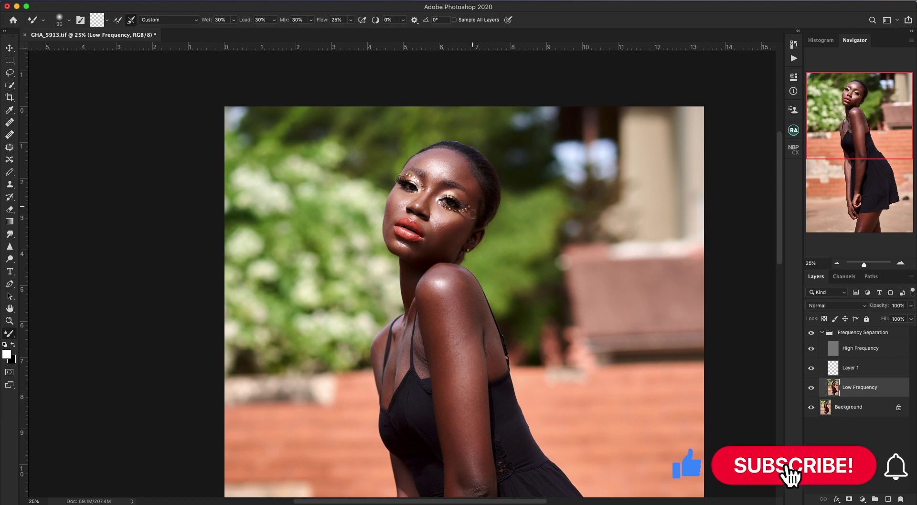
pyautogui.press(']')
pyautogui.press(']')
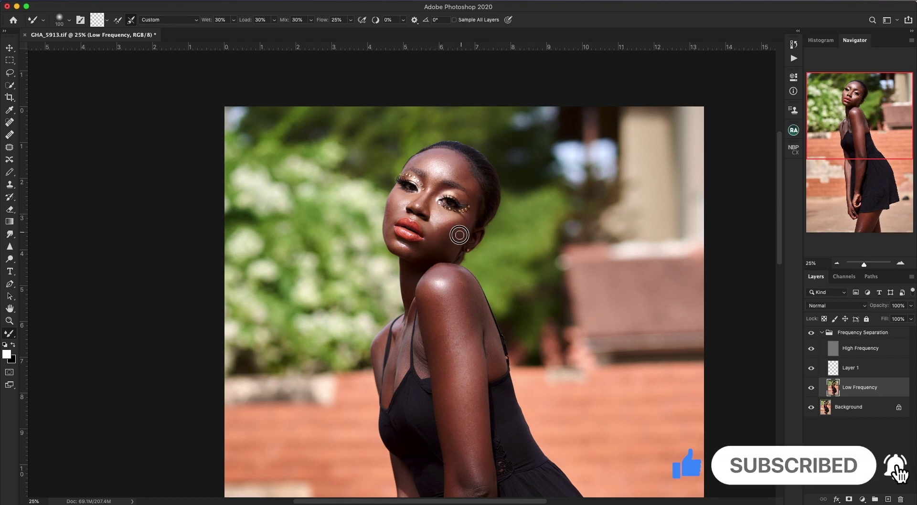
pyautogui.press('[')
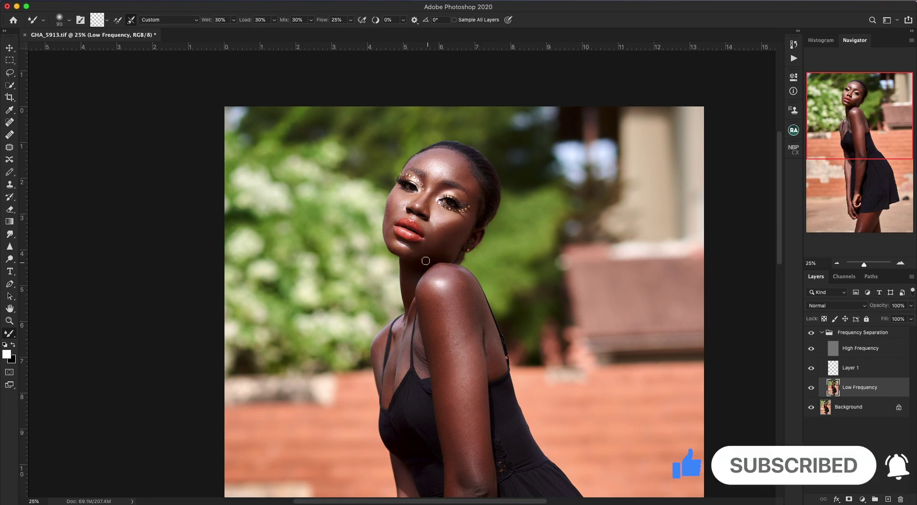
# Blend the skin tones on the near shoulder and upper arm with the Mixer Brush enlarged to 175
pyautogui.scroll(-5, 387, 236)
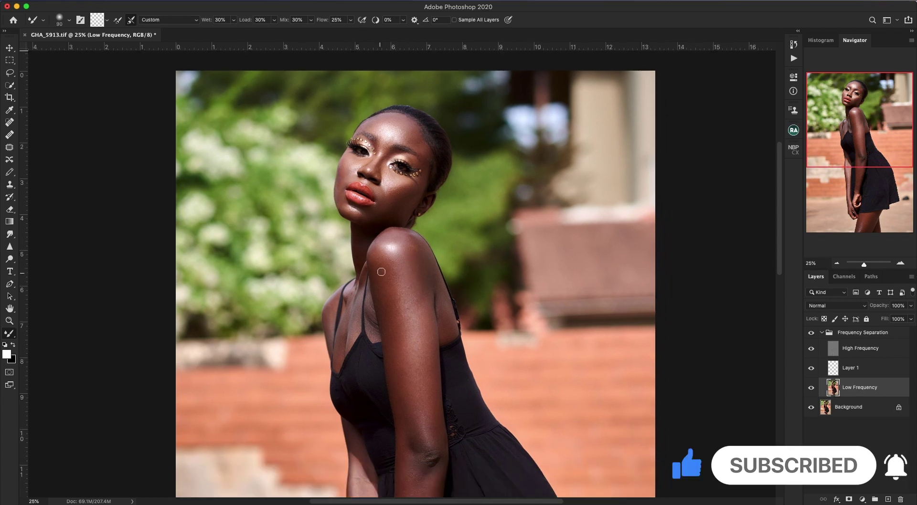
pyautogui.press(']')
pyautogui.press(']')
pyautogui.press(']')
pyautogui.press(']')
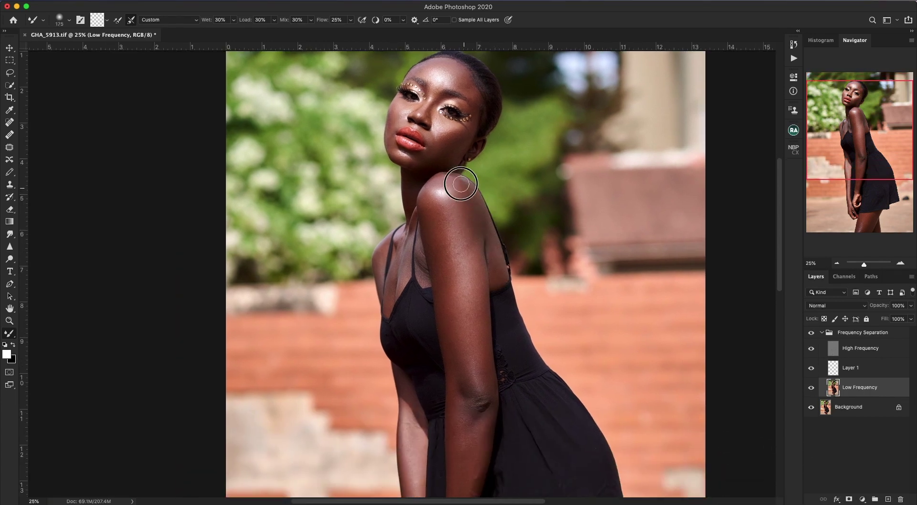
pyautogui.press(']')
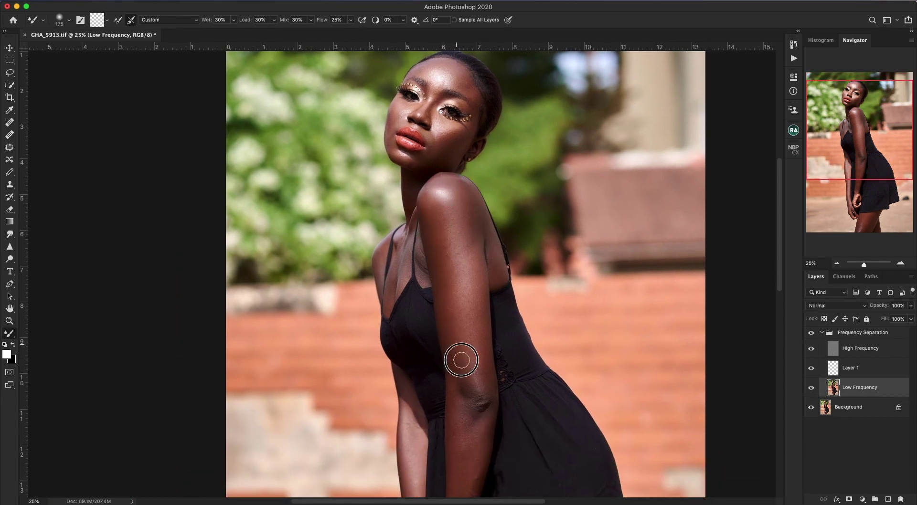
# Blend the near elbow and forearm with the Mixer Brush at size 150, and the far arm at size 125
pyautogui.scroll(-7, 449, 258)
pyautogui.press('[')
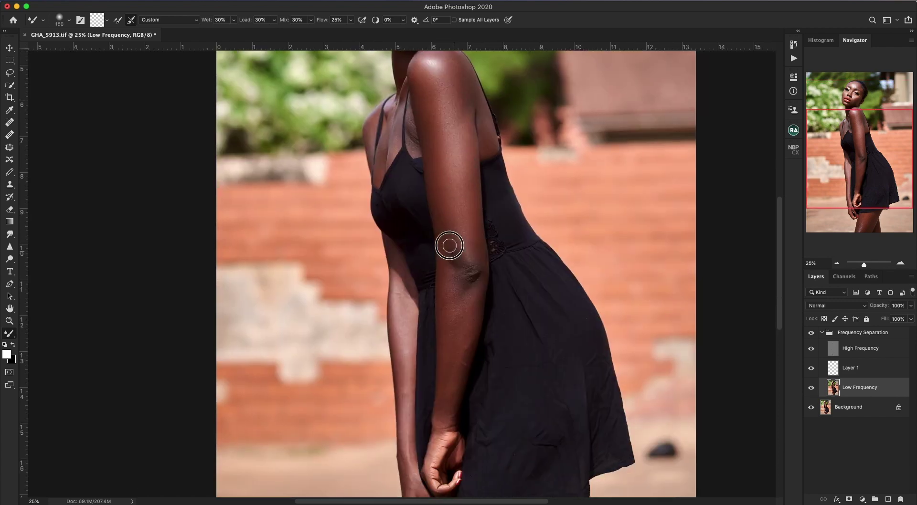
pyautogui.press('[')
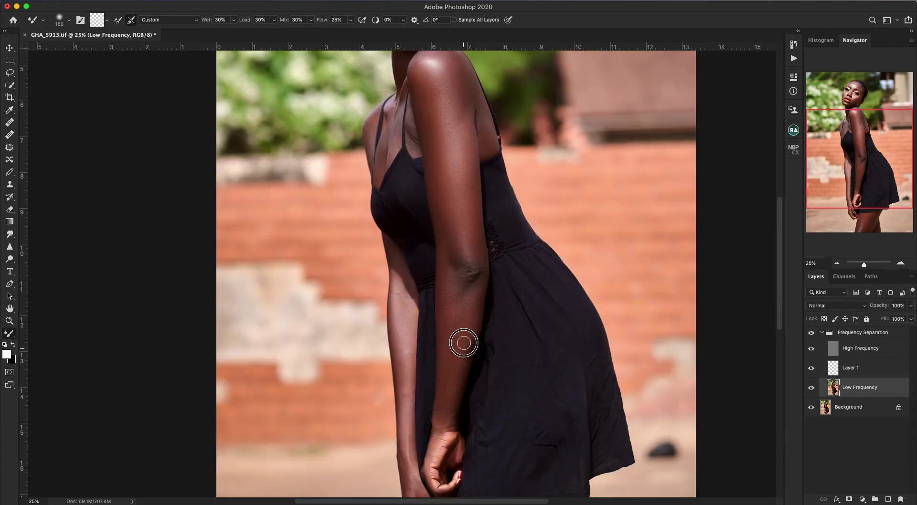
pyautogui.scroll(-5, 459, 344)
pyautogui.scroll(4, 381, 295)
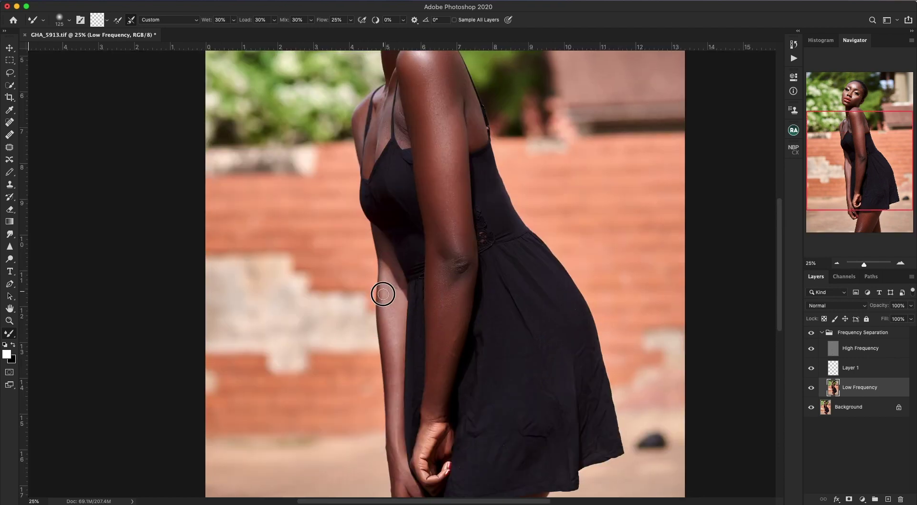
# Blend the skin tones on the far shoulder beside the dress strap with the Mixer Brush reduced to 90
pyautogui.scroll(6, 486, 228)
pyautogui.hscroll(-1, 485, 228)
pyautogui.press('[')
pyautogui.press('[')
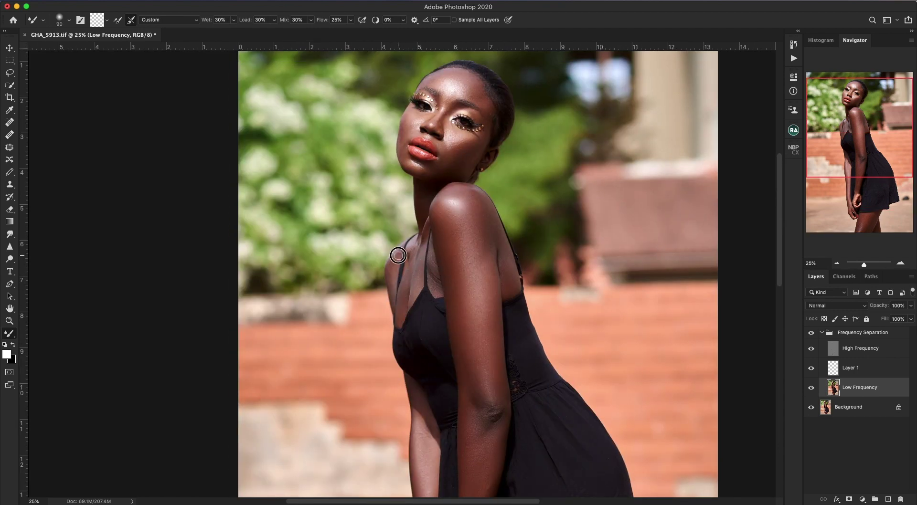
# Blend the skin tones on the thigh below the dress hem with the Mixer Brush enlarged to 200
pyautogui.scroll(-20, 409, 267)
pyautogui.hscroll(5, 501, 266)
pyautogui.press(']')
pyautogui.press(']')
pyautogui.press(']')
pyautogui.press(']')
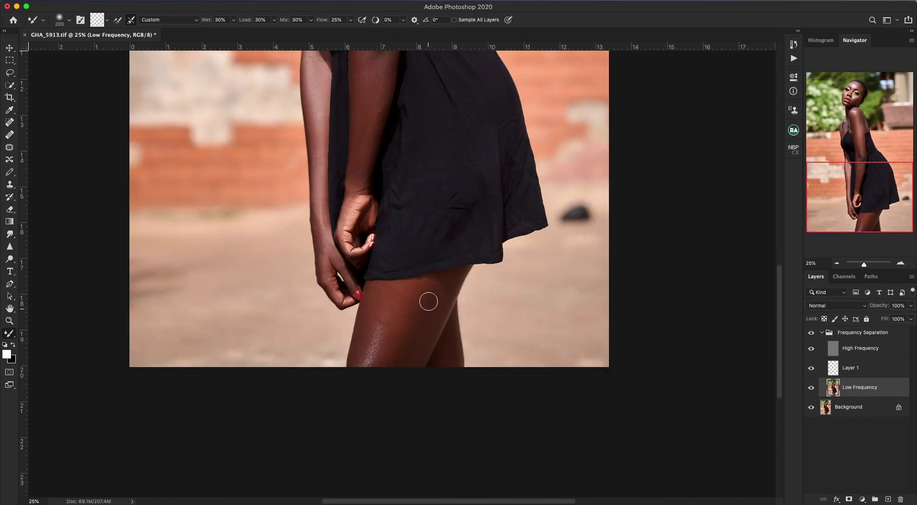
# Compare the upper body before and after blending by hiding and showing the Frequency Separation group
pyautogui.scroll(20, 438, 320)
pyautogui.hscroll(-2, 438, 319)
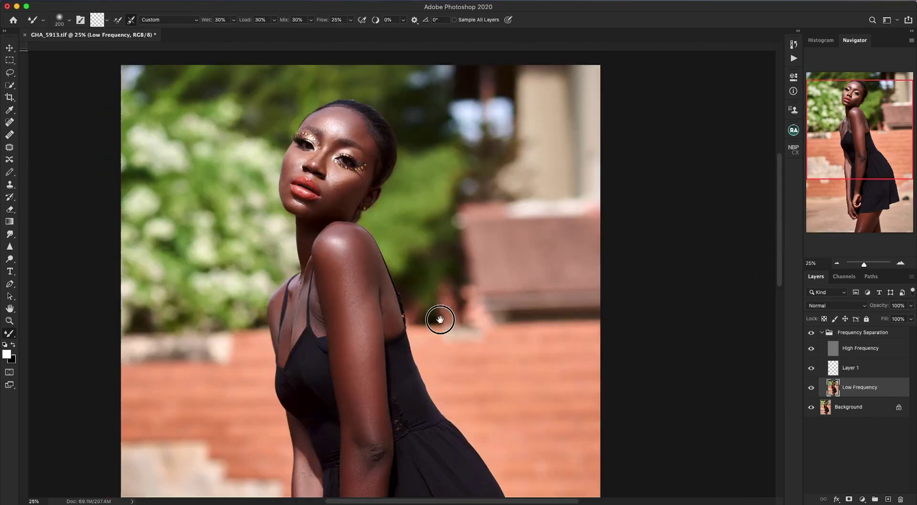
pyautogui.click(812, 333)
pyautogui.click(812, 333)
pyautogui.scroll(-3, 495, 186)
pyautogui.hscroll(-1, 495, 186)
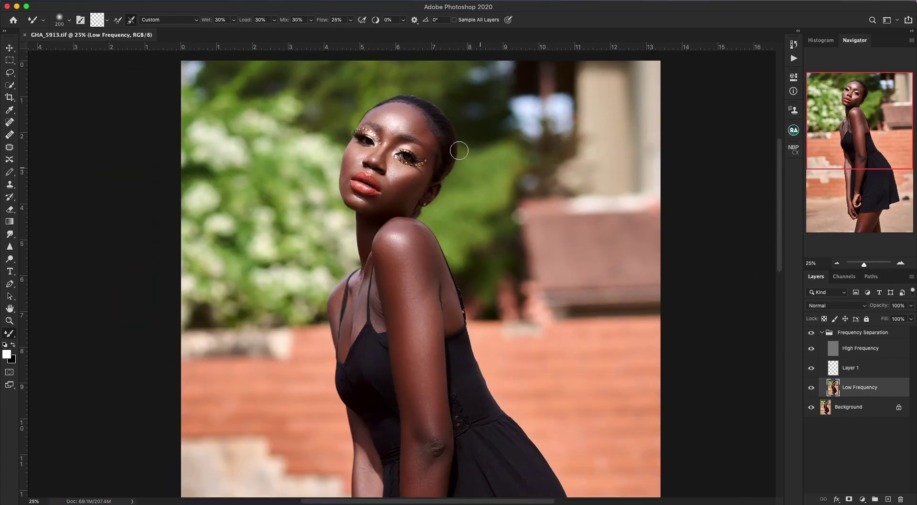
pyautogui.scroll(-2, 483, 242)
pyautogui.hscroll(-3, 483, 242)
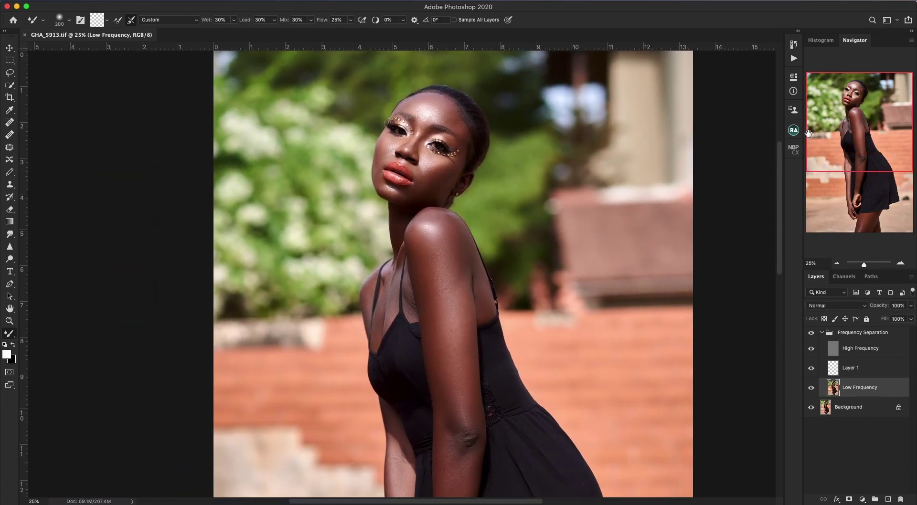
# Examine the skin texture of the face up close at 100% magnification
pyautogui.press('super+plus')
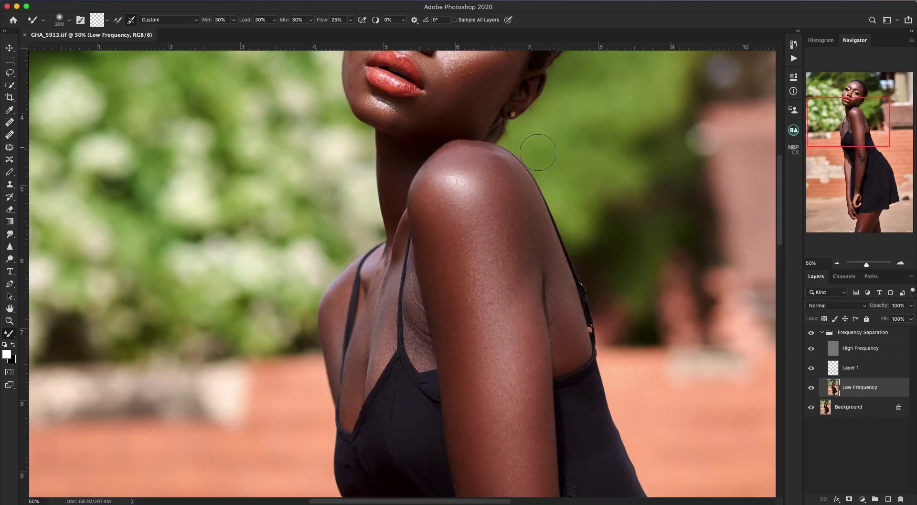
pyautogui.scroll(10, 538, 153)
pyautogui.hscroll(-2, 452, 309)
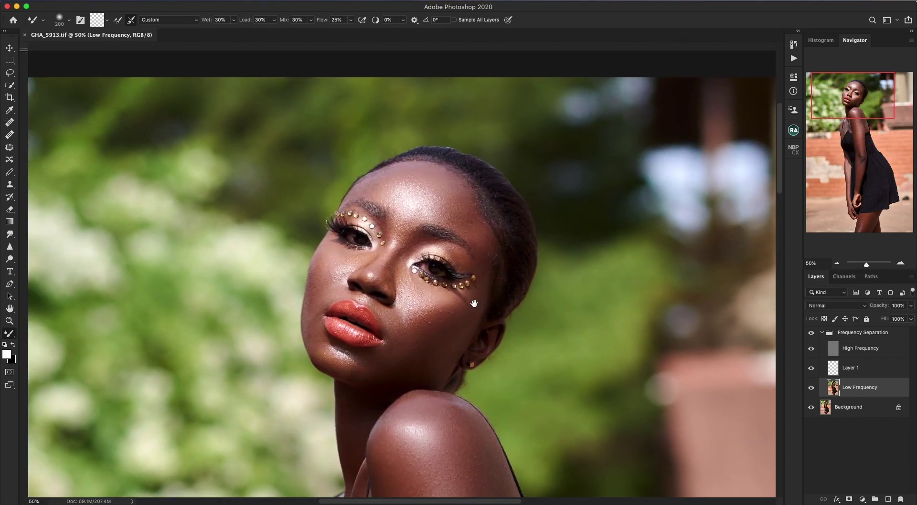
pyautogui.press('super+plus')
pyautogui.press('super+plus')
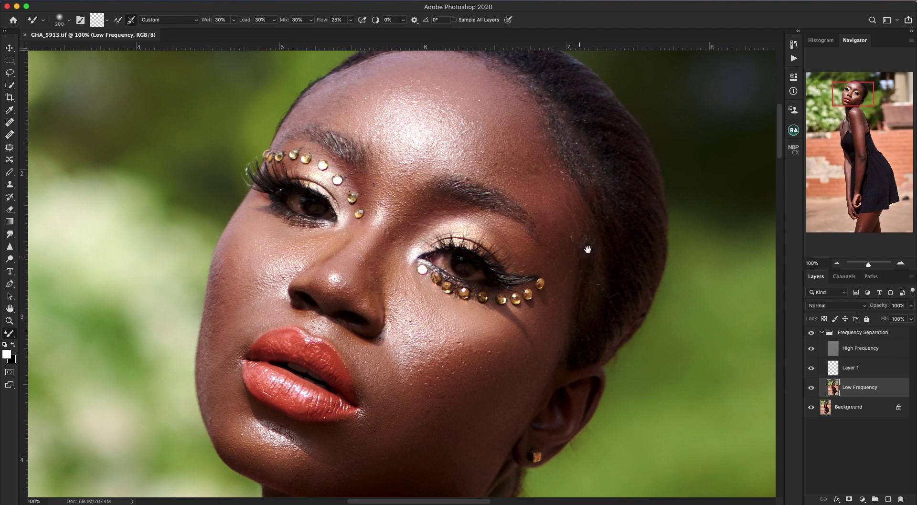
pyautogui.scroll(-3, 482, 275)
pyautogui.hscroll(2, 482, 274)
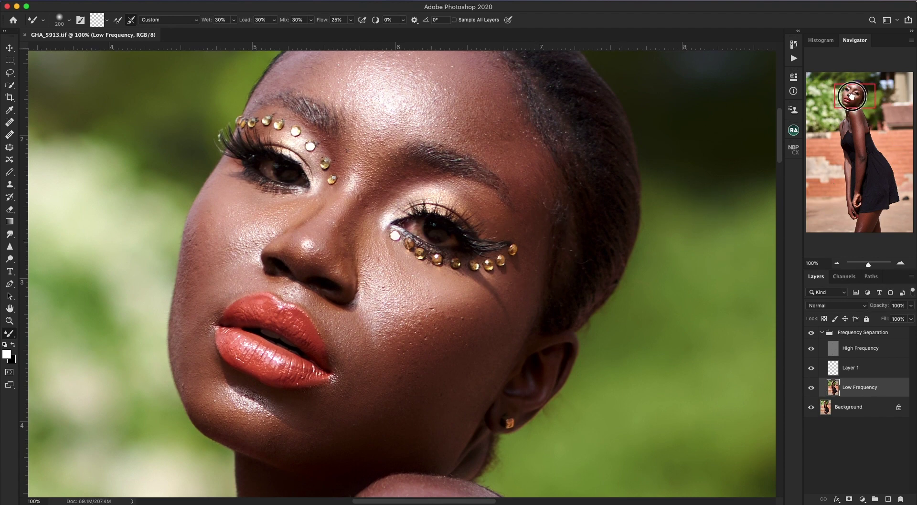
pyautogui.scroll(1, 447, 201)
pyautogui.hscroll(-2, 447, 200)
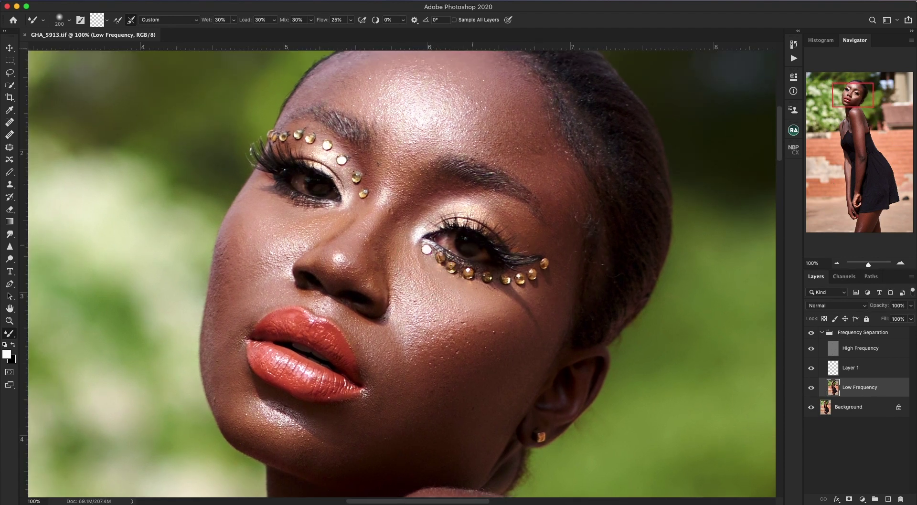
pyautogui.press('[')
pyautogui.press('[')
pyautogui.scroll(-1, 448, 286)
pyautogui.hscroll(-1, 448, 286)
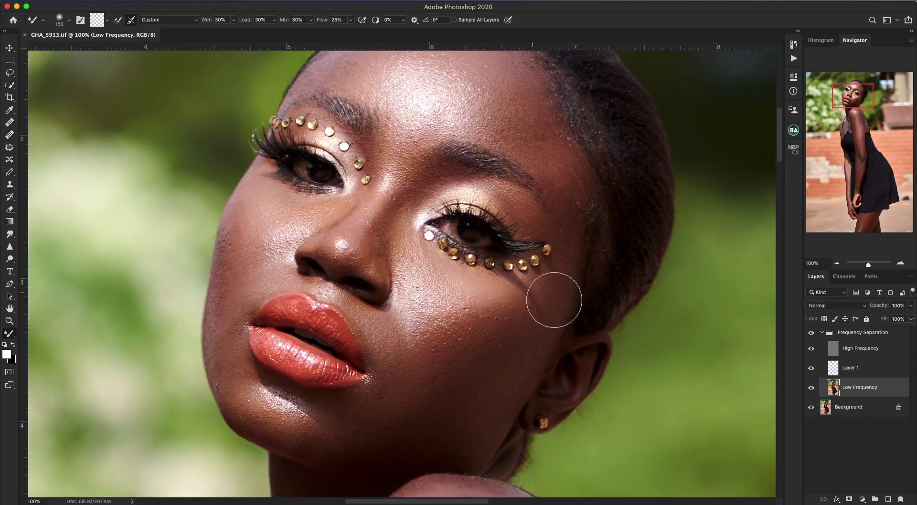
pyautogui.press('[')
pyautogui.press('[')
pyautogui.press('[')
# Select the High Frequency layer and activate the Clone Stamp tool for texture cleanup
pyautogui.click(828, 350)
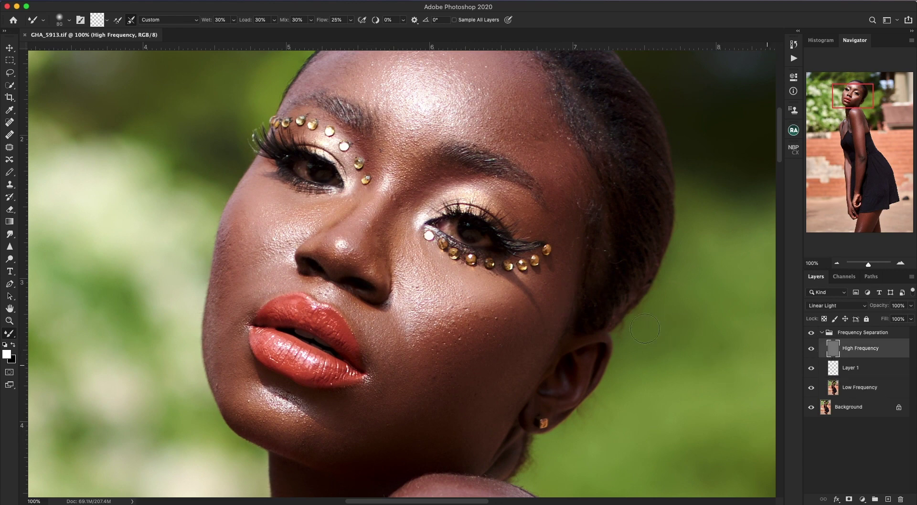
pyautogui.scroll(1, 464, 205)
pyautogui.hscroll(-1, 464, 204)
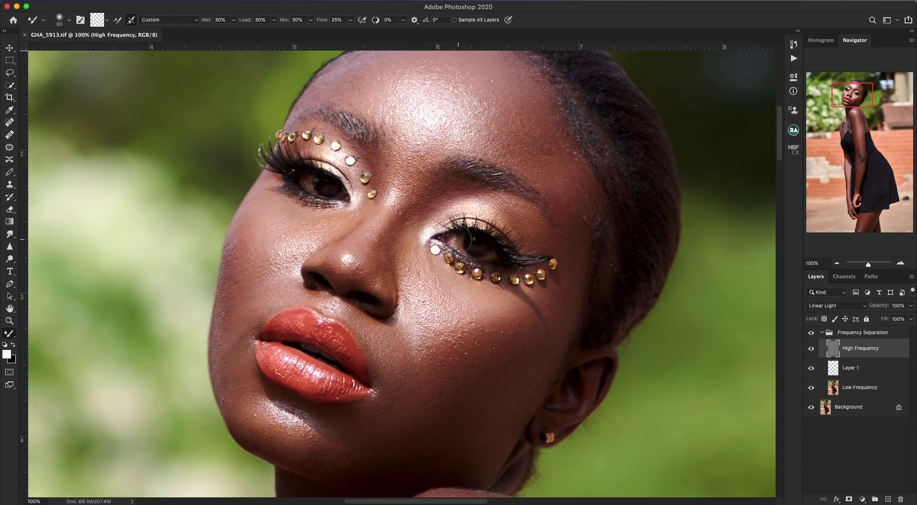
pyautogui.press('s')
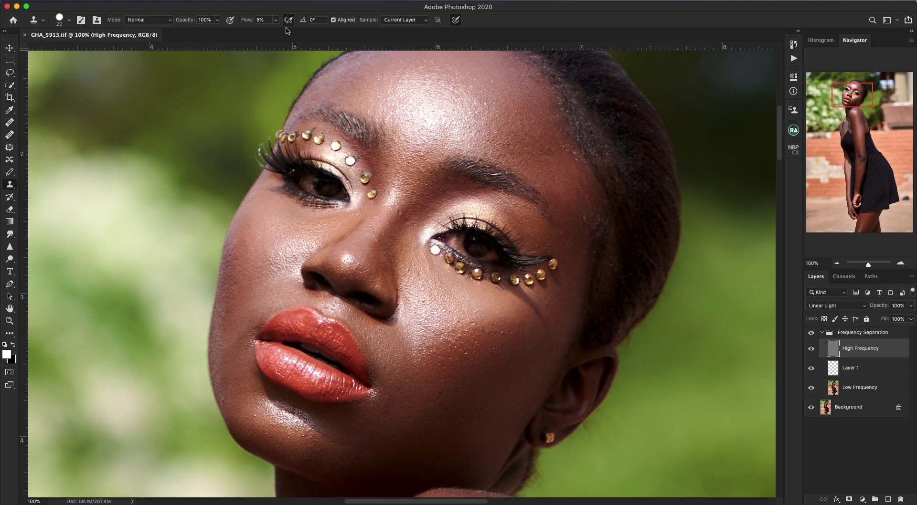
# Clone clean nearby skin texture over the bumps on the cheek below the jewelled eye on the High Frequency layer
pyautogui.hscroll(-2, 453, 188)
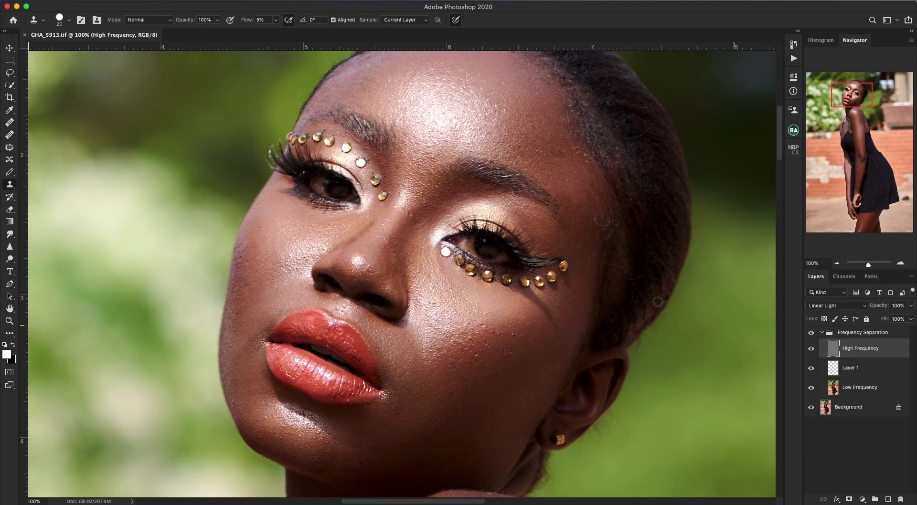
pyautogui.scroll(-3, 457, 287)
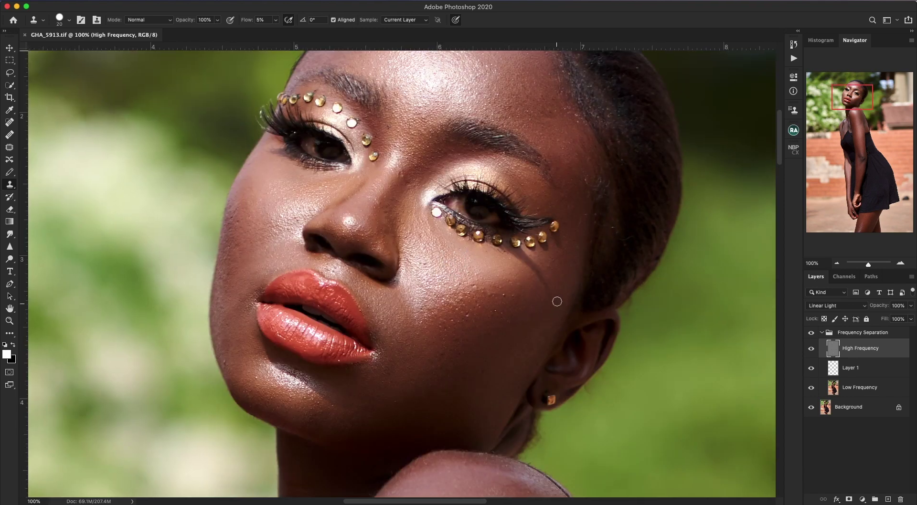
pyautogui.keyDown('alt'); pyautogui.click(517, 311); pyautogui.keyUp('alt')
pyautogui.click(514, 297)
pyautogui.moveTo(515, 297)
pyautogui.mouseDown()
pyautogui.moveTo(508, 309)
pyautogui.moveTo(503, 294)
pyautogui.moveTo(509, 306)
pyautogui.mouseUp()
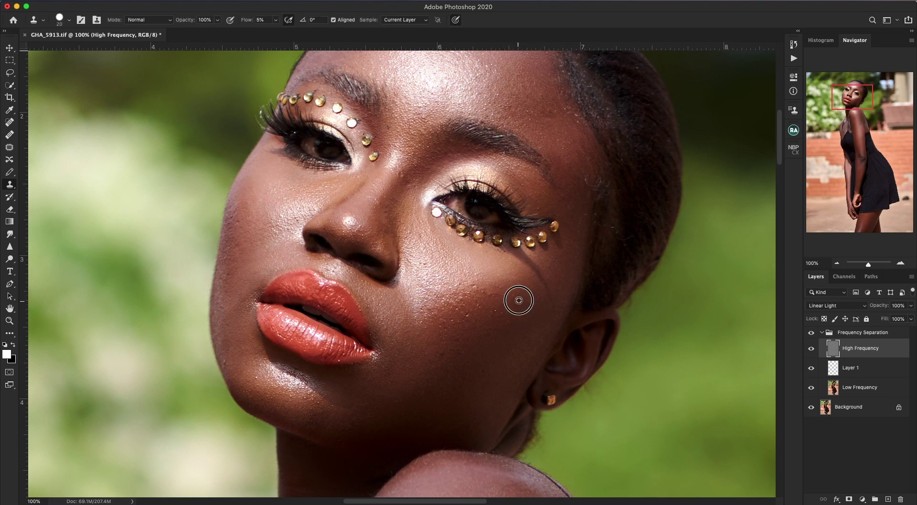
pyautogui.keyDown('alt'); pyautogui.click(515, 301); pyautogui.keyUp('alt')
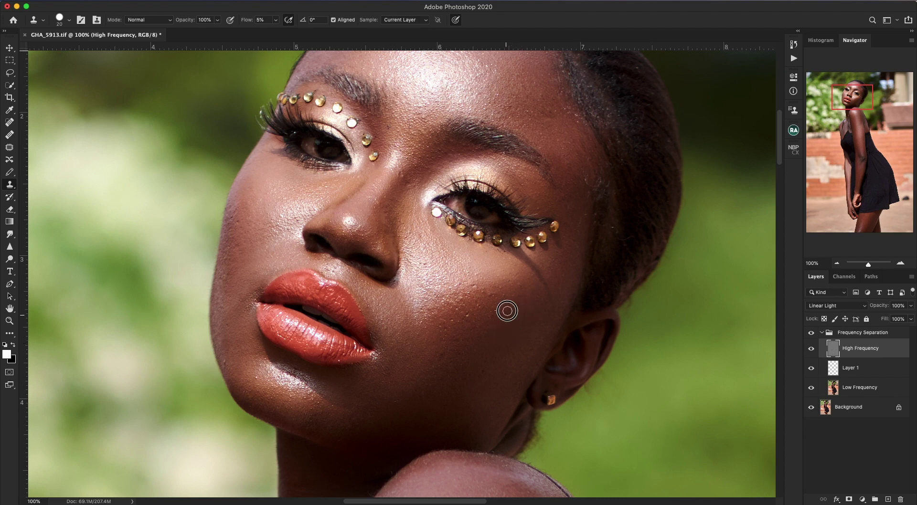
pyautogui.keyDown('alt'); pyautogui.click(511, 309); pyautogui.keyUp('alt')
# Clone smooth texture over the blemishes beside the mouth, along the jaw and on the far cheek
pyautogui.scroll(-5, 551, 273)
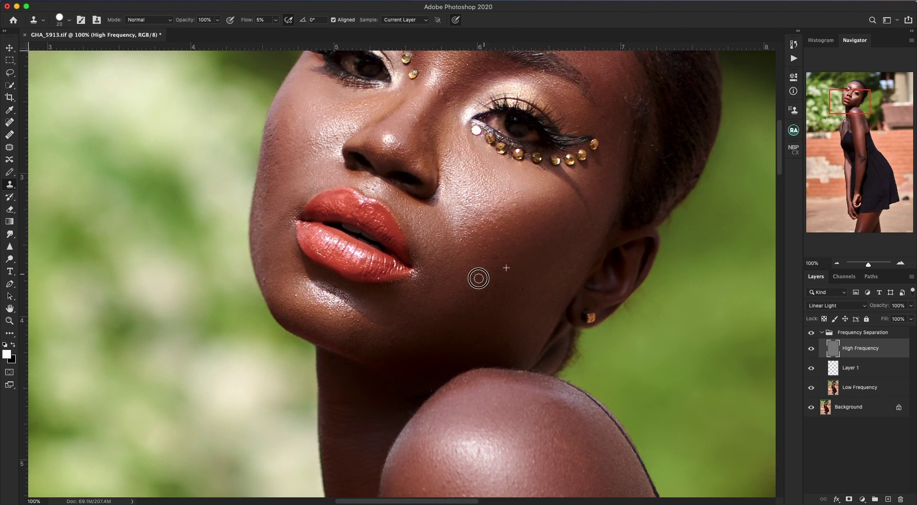
pyautogui.scroll(4, 452, 310)
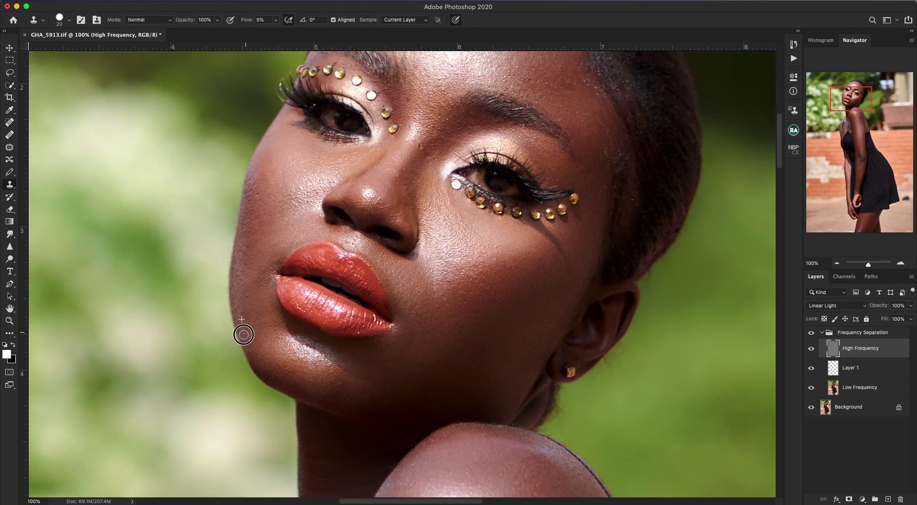
pyautogui.scroll(5, 281, 371)
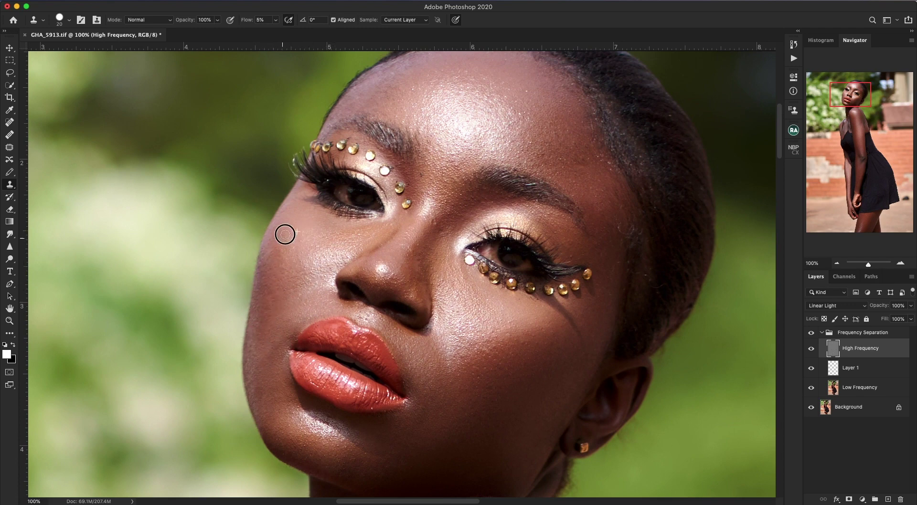
# Clean up the texture on the forehead and between the eyebrows with the Clone Stamp
pyautogui.scroll(4, 334, 268)
pyautogui.hscroll(5, 334, 268)
pyautogui.scroll(10, 364, 323)
pyautogui.hscroll(5, 364, 323)
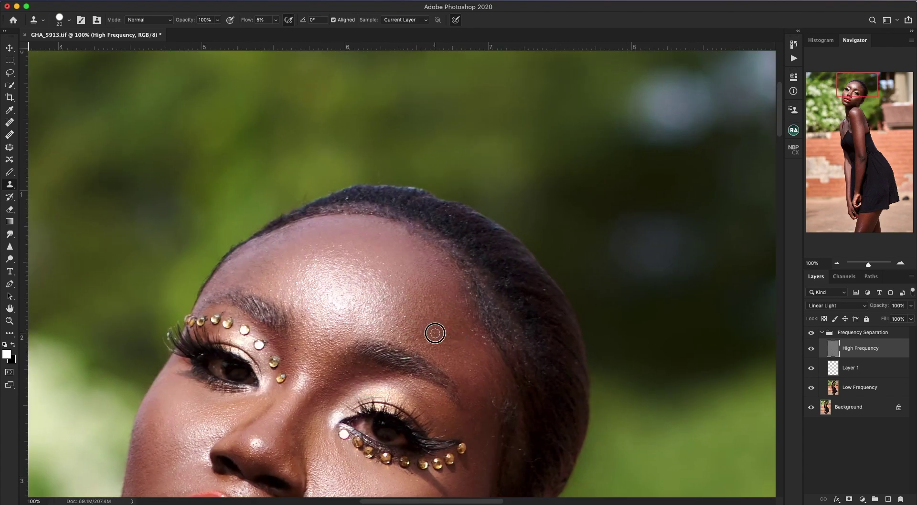
pyautogui.scroll(-5, 305, 280)
pyautogui.hscroll(-1, 305, 280)
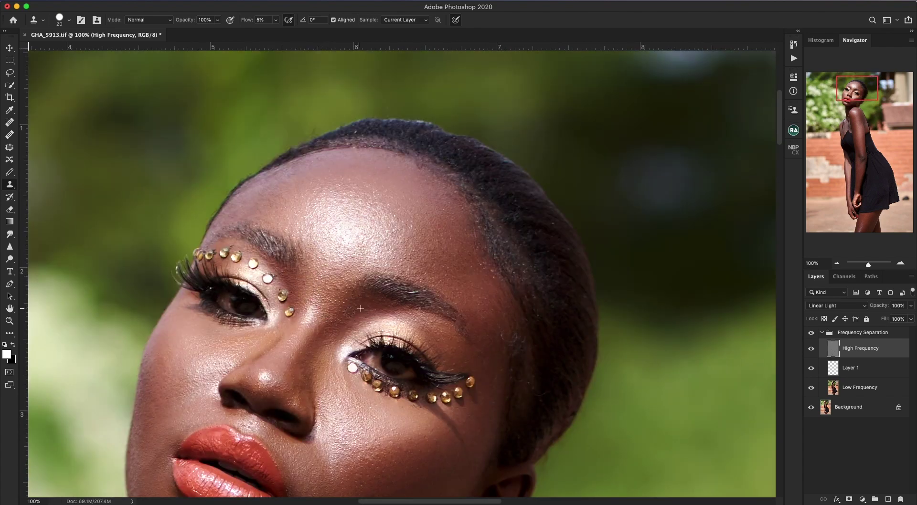
# Clone clean skin texture over the bumps on the shoulder and upper arm on the High Frequency layer
pyautogui.scroll(-20, 349, 312)
pyautogui.hscroll(2, 350, 312)
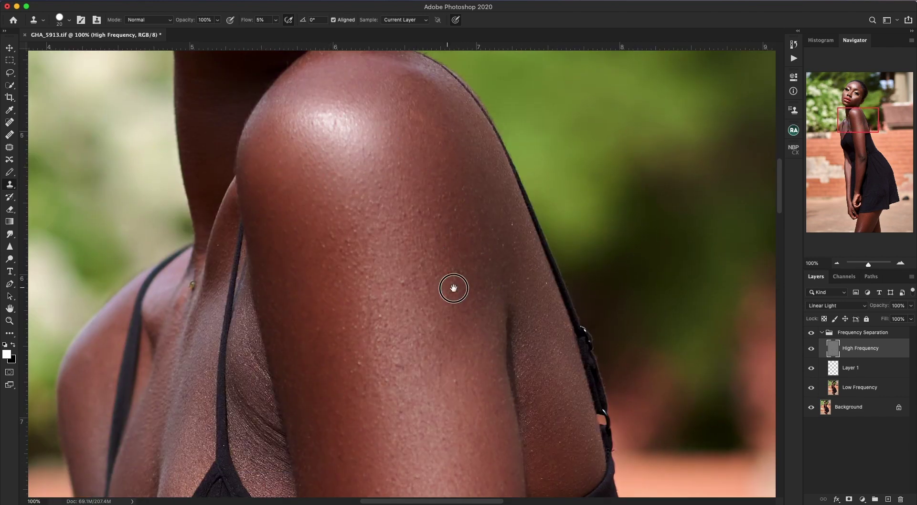
pyautogui.moveTo(453, 288); pyautogui.dragTo(435, 231)
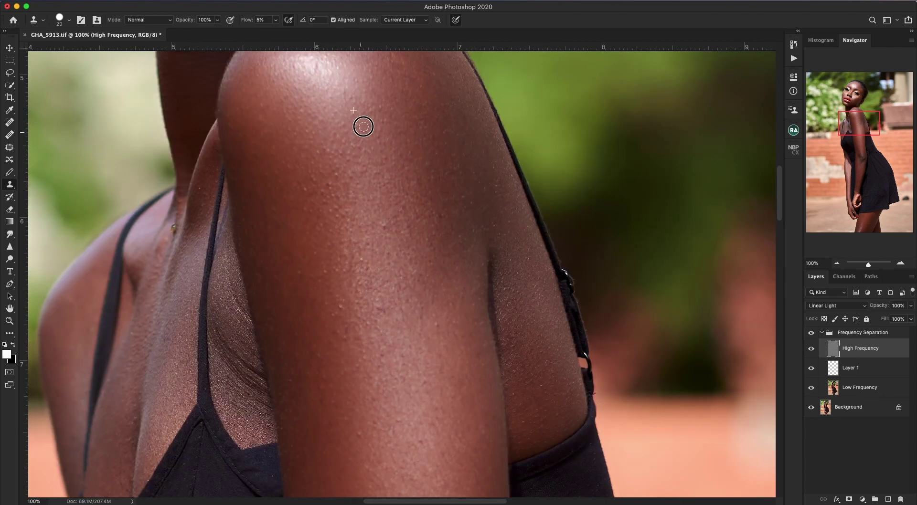
pyautogui.moveTo(364, 126)
pyautogui.mouseDown()
pyautogui.moveTo(319, 153)
pyautogui.moveTo(337, 172)
pyautogui.moveTo(315, 174)
pyautogui.moveTo(302, 194)
pyautogui.moveTo(323, 194)
pyautogui.moveTo(277, 174)
pyautogui.moveTo(246, 218)
pyautogui.moveTo(385, 229)
pyautogui.mouseUp()
pyautogui.scroll(-3, 436, 211)
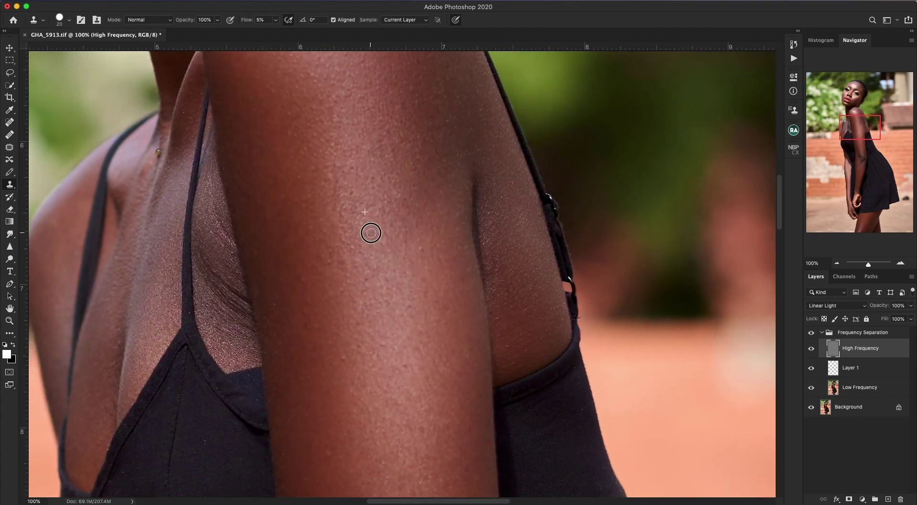
pyautogui.scroll(-5, 419, 248)
pyautogui.scroll(-5, 288, 185)
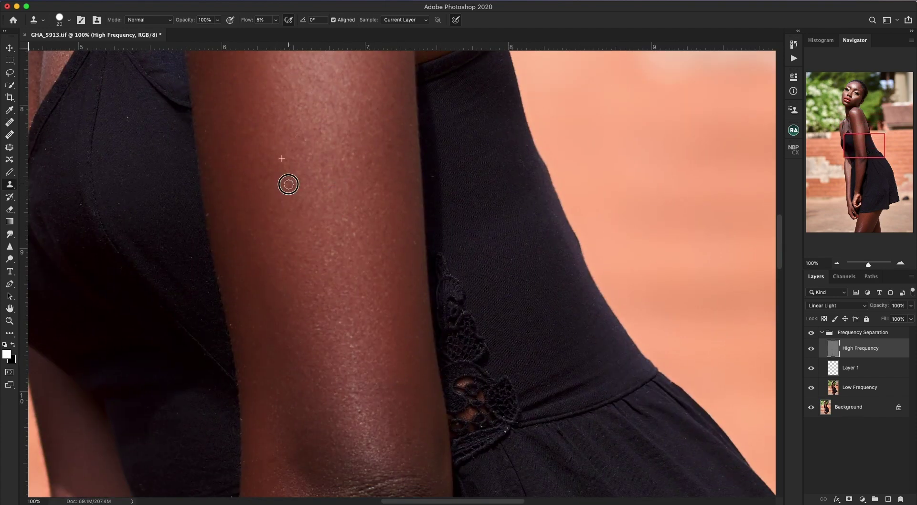
# Clone smooth texture over the light mark across the forearm above the wrist
pyautogui.scroll(-10, 288, 184)
pyautogui.scroll(-5, 375, 150)
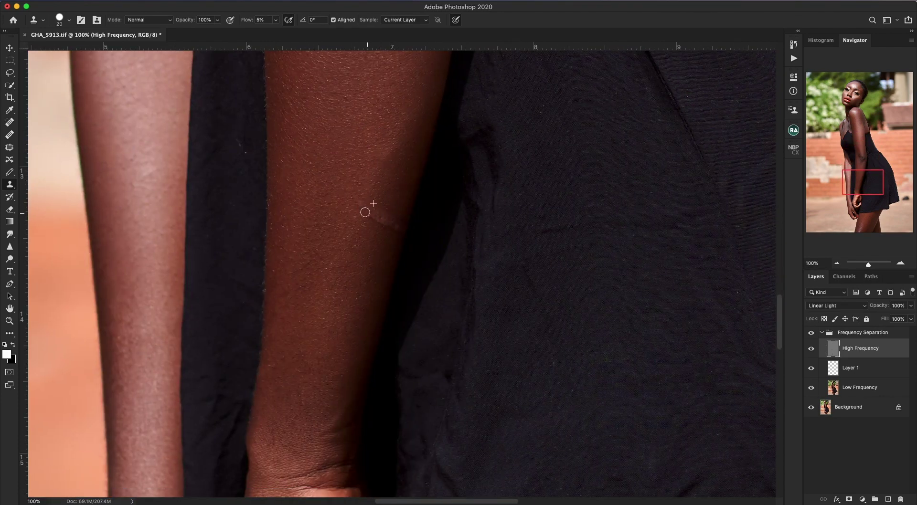
pyautogui.moveTo(365, 213)
pyautogui.mouseDown()
pyautogui.moveTo(400, 209)
pyautogui.moveTo(384, 224)
pyautogui.moveTo(360, 201)
pyautogui.moveTo(395, 223)
pyautogui.moveTo(382, 214)
pyautogui.moveTo(389, 235)
pyautogui.mouseUp()
pyautogui.scroll(20, 282, 356)
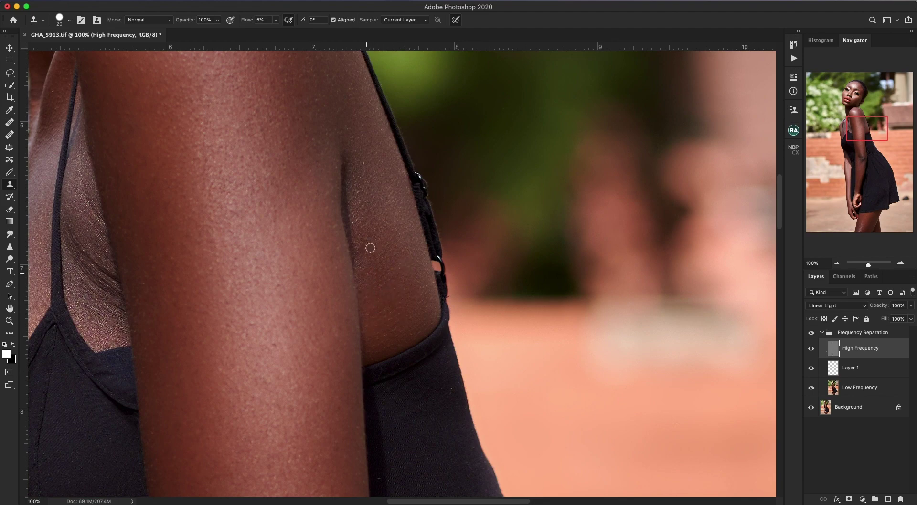
# Clean up the skin texture on the chest beside the dress strap with the Clone Stamp and save the document
pyautogui.scroll(10, 363, 168)
pyautogui.hscroll(-10, 357, 293)
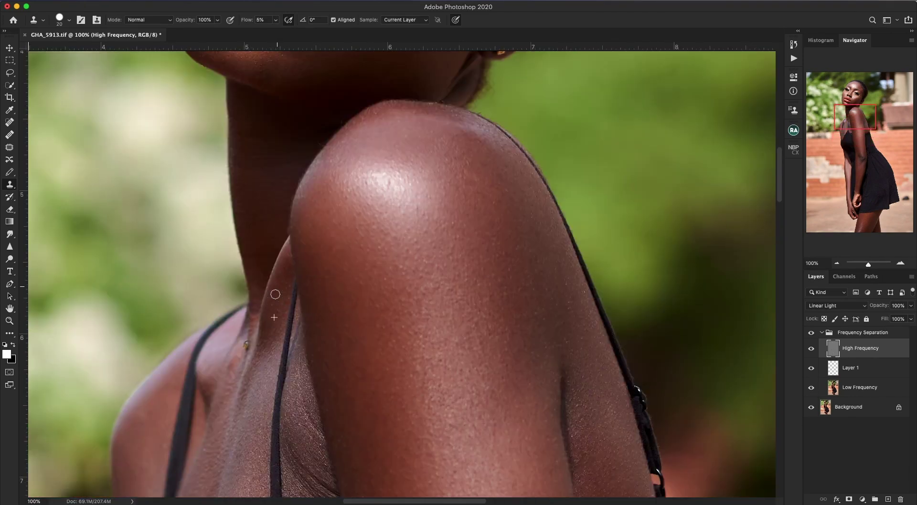
pyautogui.scroll(6, 275, 294)
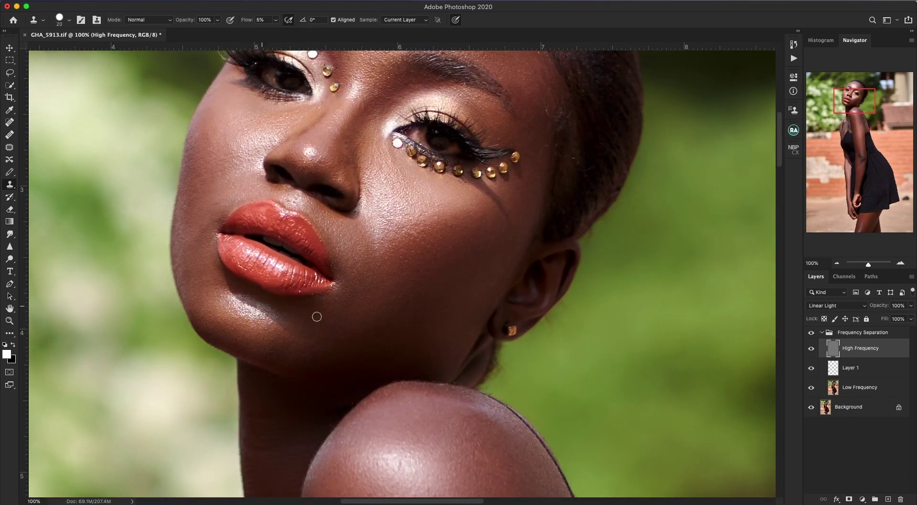
pyautogui.press('super+minus')
pyautogui.press('super+minus')
pyautogui.press('super+minus')
pyautogui.press('super+minus')
pyautogui.press('super+s')
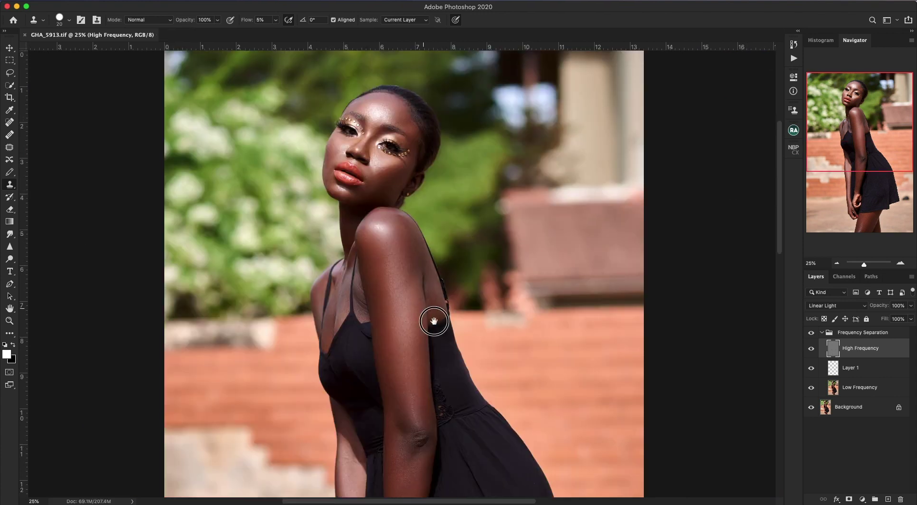
# Select the Low Frequency layer and blend the forehead tones with the Mixer Brush at 125 px
pyautogui.moveTo(434, 317); pyautogui.dragTo(420, 371)
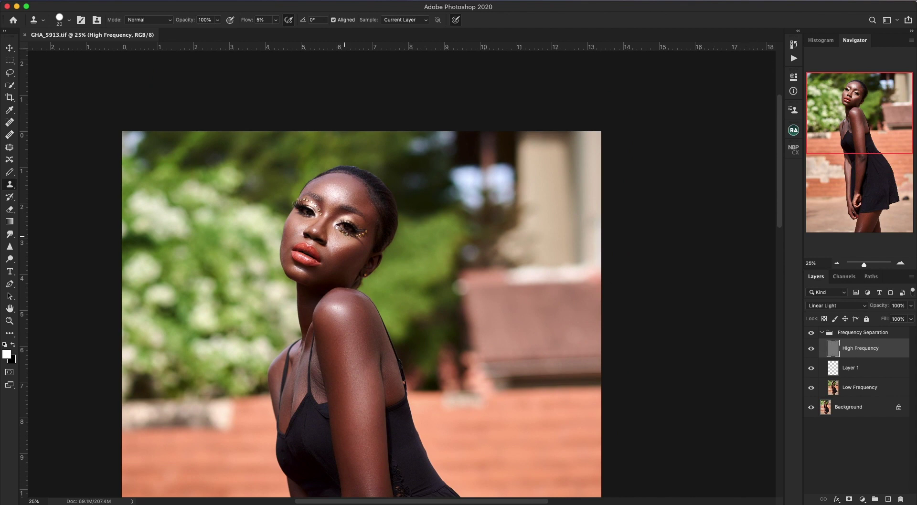
pyautogui.click(842, 389)
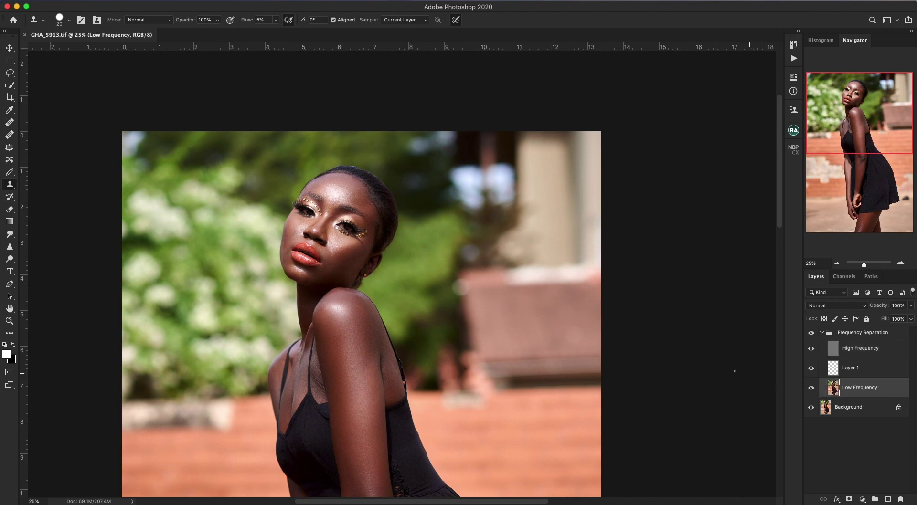
pyautogui.press('b')
pyautogui.moveTo(360, 291); pyautogui.dragTo(388, 274)
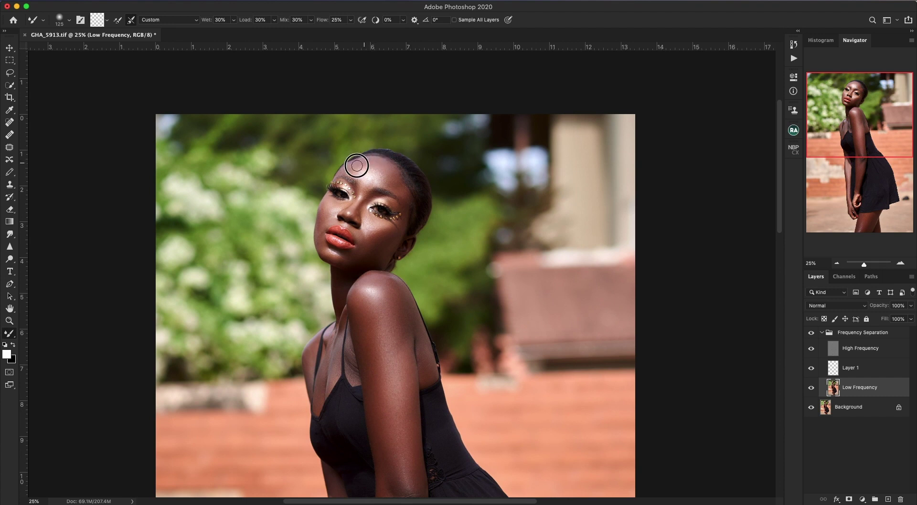
pyautogui.press('[')
pyautogui.press(']')
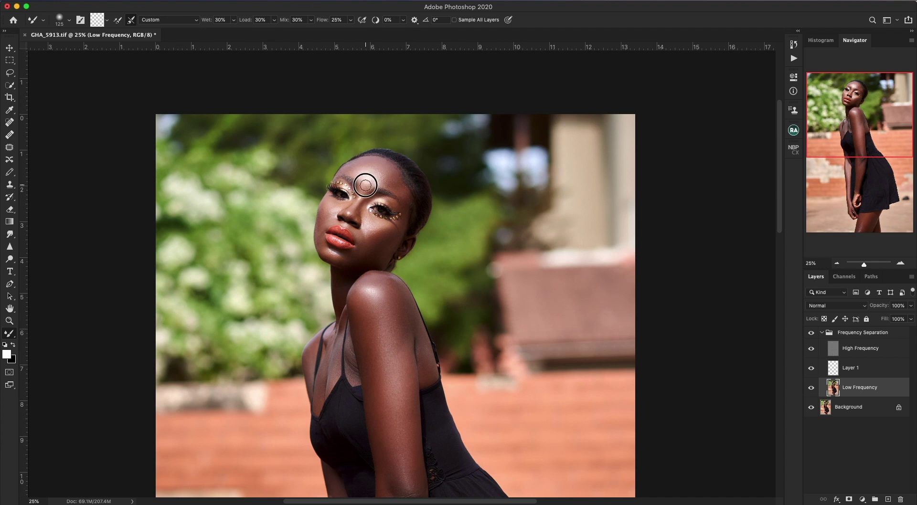
# Blend the tones around the nose and mouth with a 90 px Mixer Brush, and the cheek and jaw at 125 px
pyautogui.press('[')
pyautogui.press('[')
pyautogui.moveTo(351, 204); pyautogui.dragTo(343, 207)
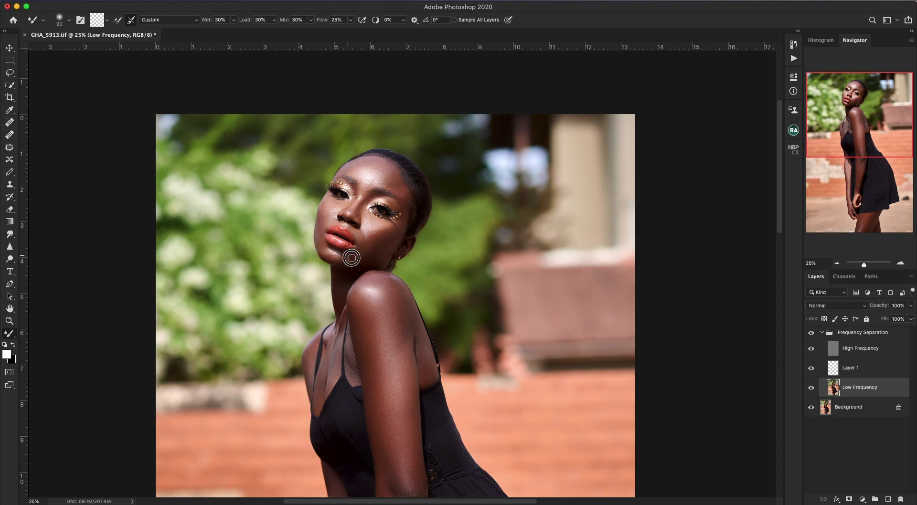
pyautogui.press(']')
pyautogui.click(381, 258)
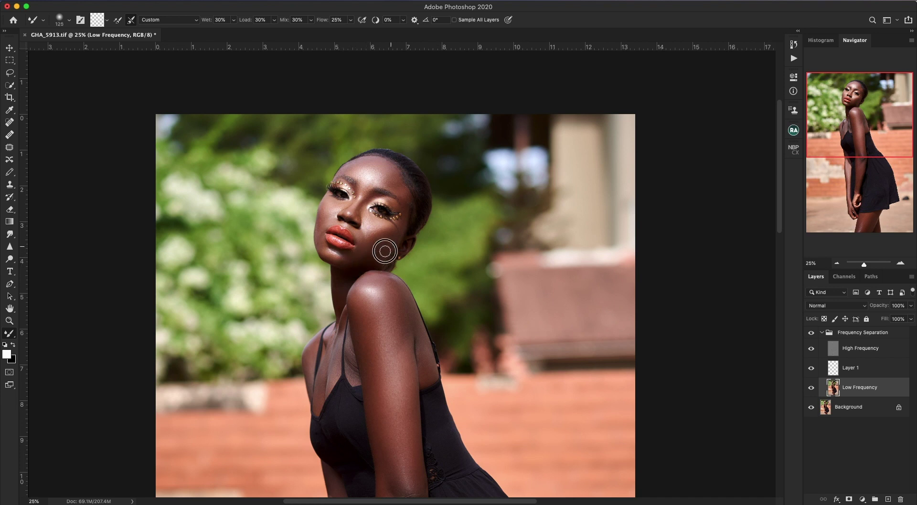
# Enlarge the Mixer Brush to 200 px and blend the highlight and shadow tones across the shoulder
pyautogui.scroll(-3, 382, 265)
pyautogui.press(']')
pyautogui.press(']')
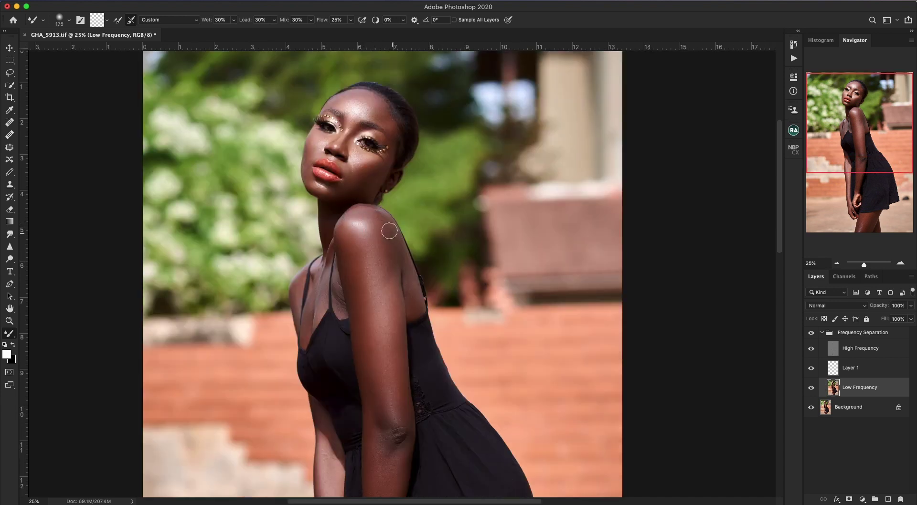
pyautogui.press(']')
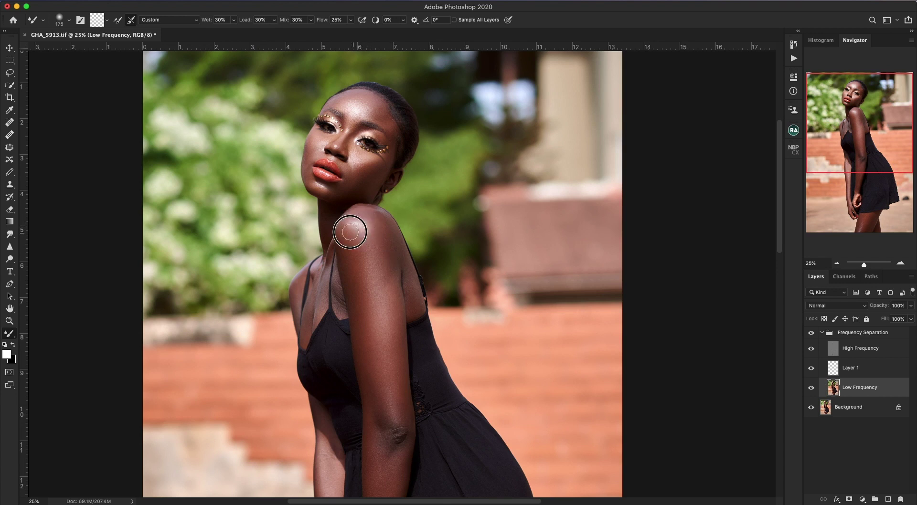
pyautogui.click(362, 248)
pyautogui.click(352, 261)
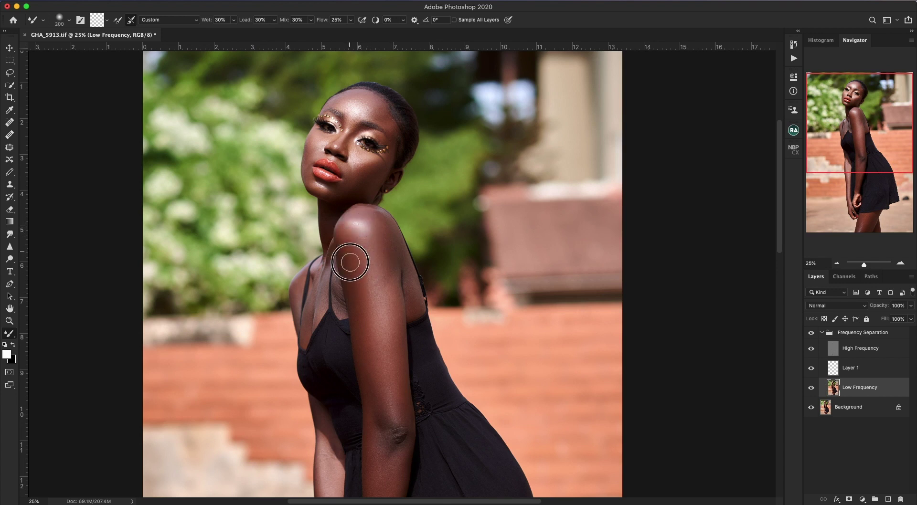
# Blend the tones down the arm toward the elbow on the Low Frequency layer and save the document
pyautogui.press(']')
pyautogui.press('[')
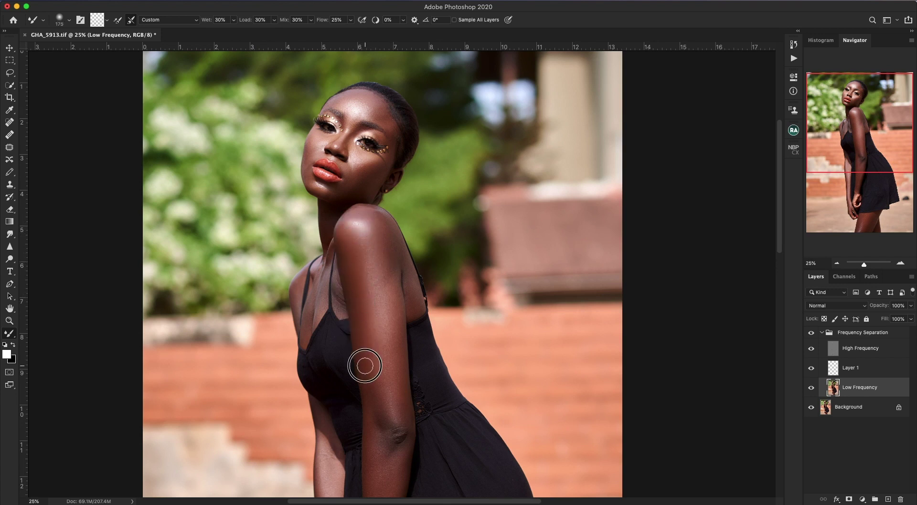
pyautogui.moveTo(390, 272); pyautogui.dragTo(390, 393)
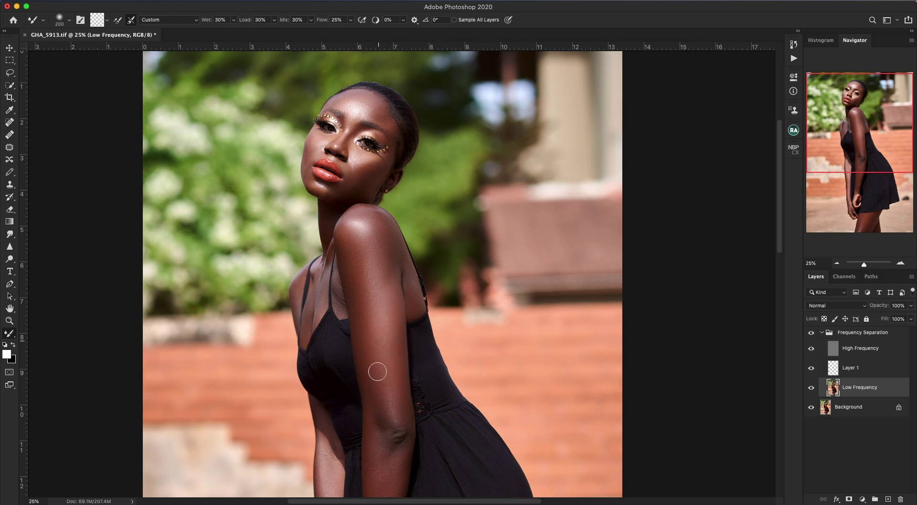
pyautogui.click(361, 252)
pyautogui.press(']')
pyautogui.press(']')
pyautogui.press('[')
pyautogui.press('[')
pyautogui.press('[')
pyautogui.press('[')
pyautogui.press('[')
pyautogui.press(']')
pyautogui.scroll(3, 462, 342)
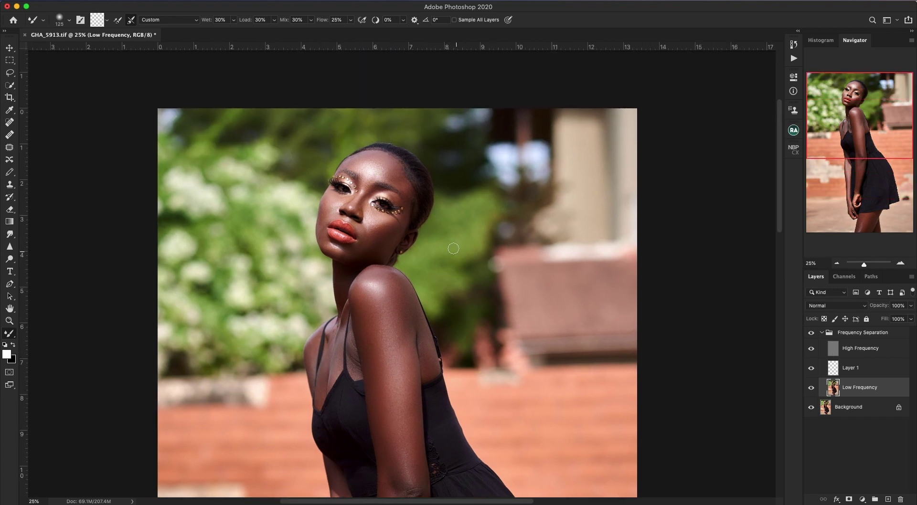
pyautogui.hotkey('ctrl', 's')
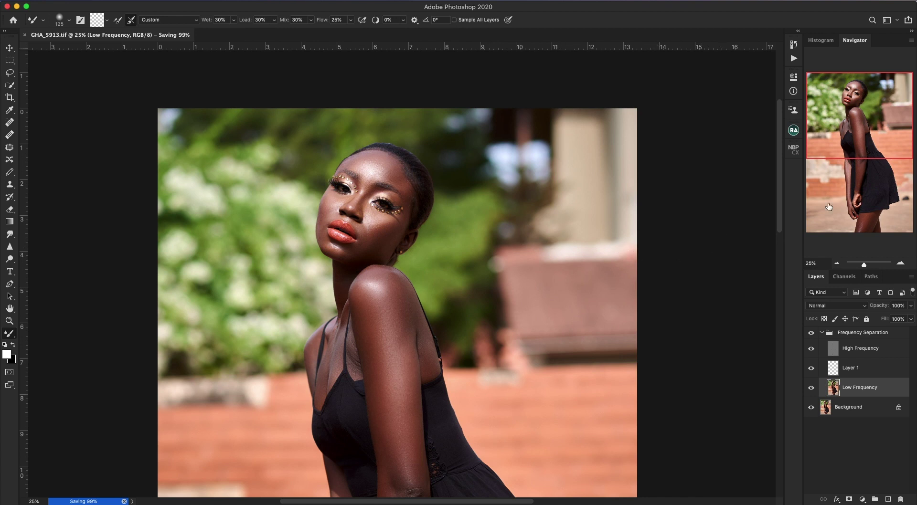
# Collapse the Frequency Separation group and make it the active layer
pyautogui.click(869, 124)
pyautogui.moveTo(449, 214); pyautogui.dragTo(488, 270)
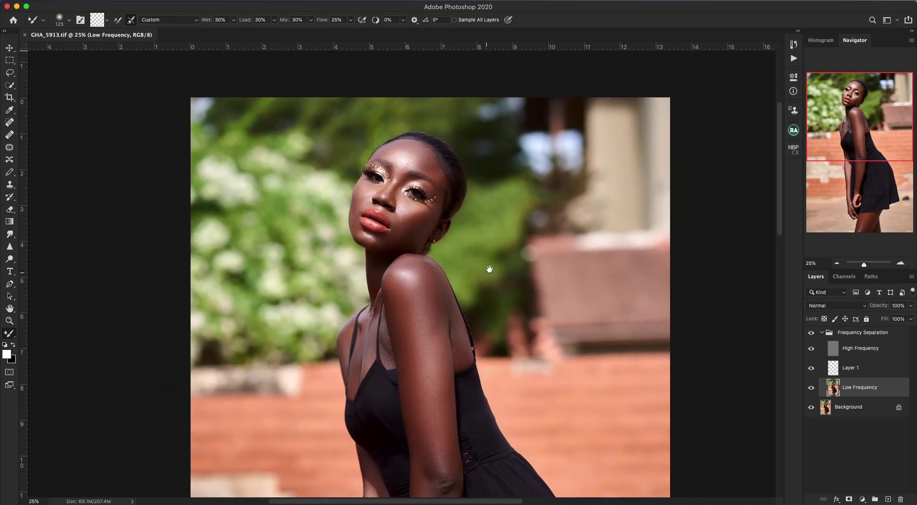
pyautogui.click(822, 334)
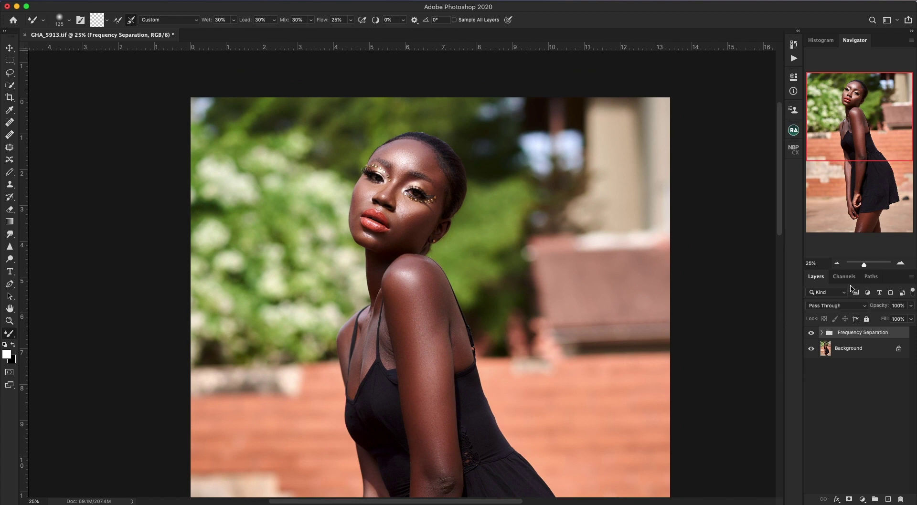
pyautogui.click(860, 134)
pyautogui.moveTo(639, 168); pyautogui.dragTo(631, 168)
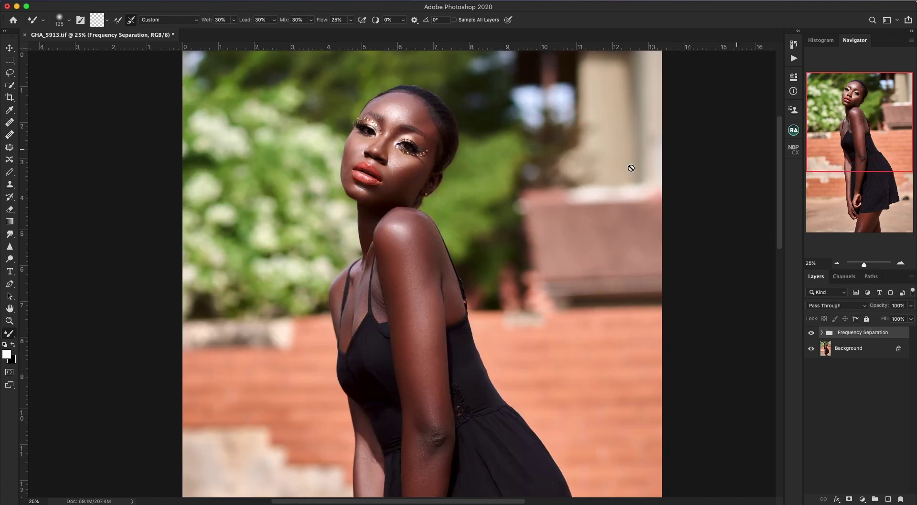
pyautogui.moveTo(525, 263); pyautogui.dragTo(529, 301)
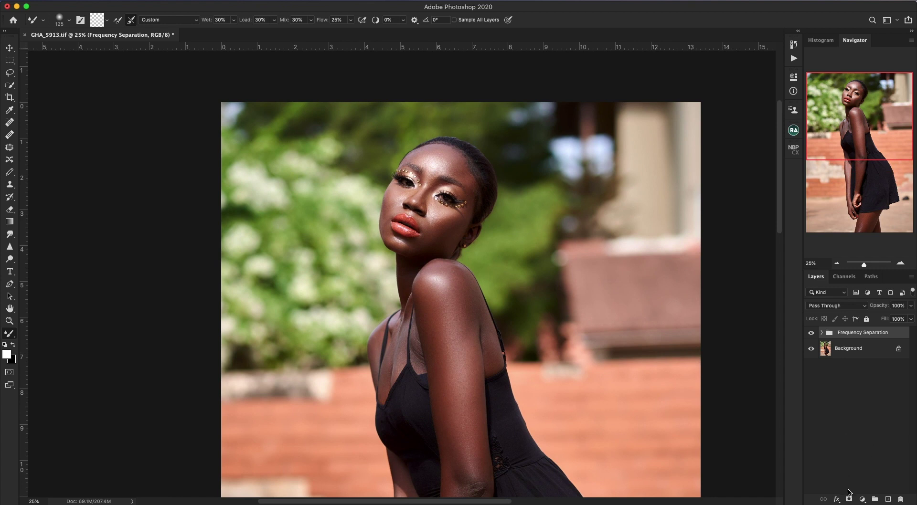
# Add a Curves adjustment above the Frequency Separation group and darken the midtones with a point at input 156, output 97
pyautogui.click(863, 499)
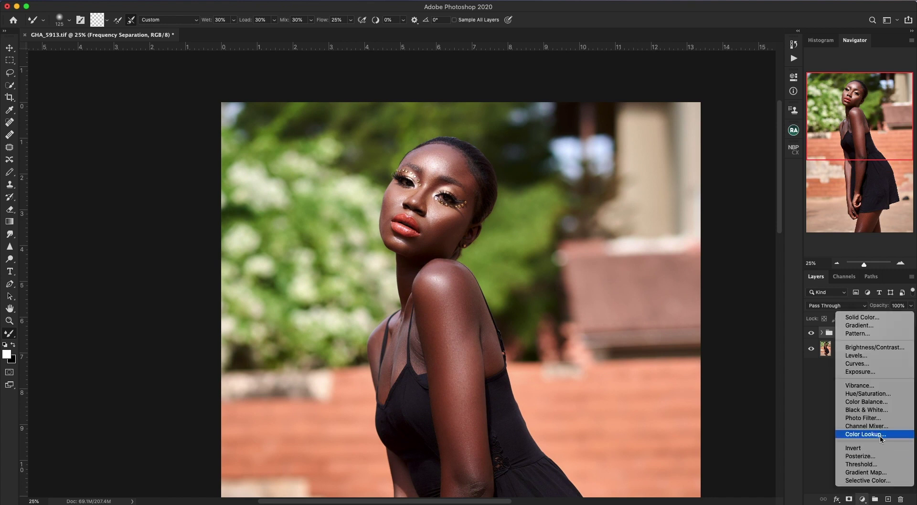
pyautogui.click(864, 364)
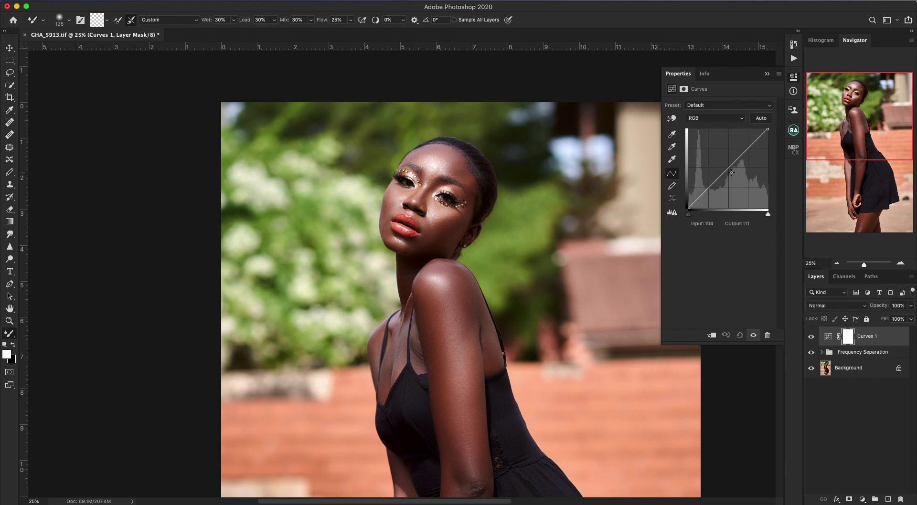
pyautogui.moveTo(731, 171); pyautogui.dragTo(734, 177)
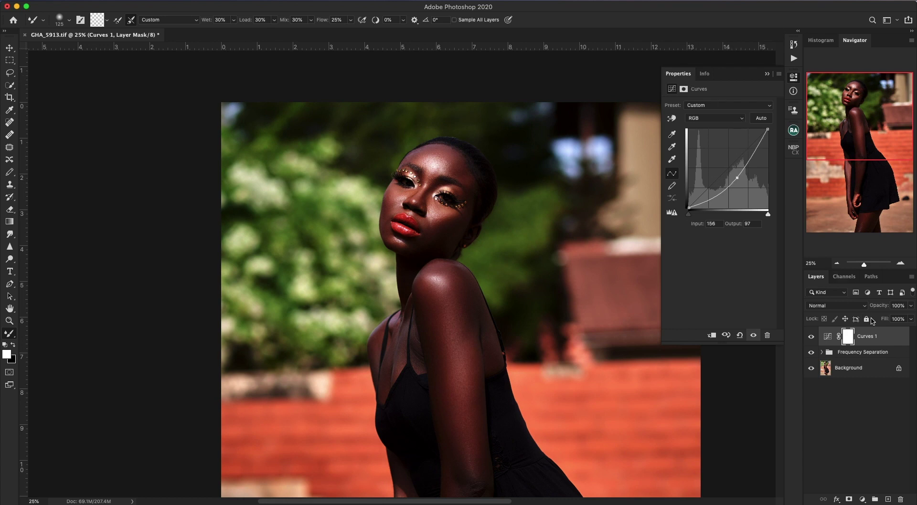
# Rename the darkening Curves layer as Burn and invert its mask to black
pyautogui.click(867, 336)
pyautogui.doubleClick(869, 336)
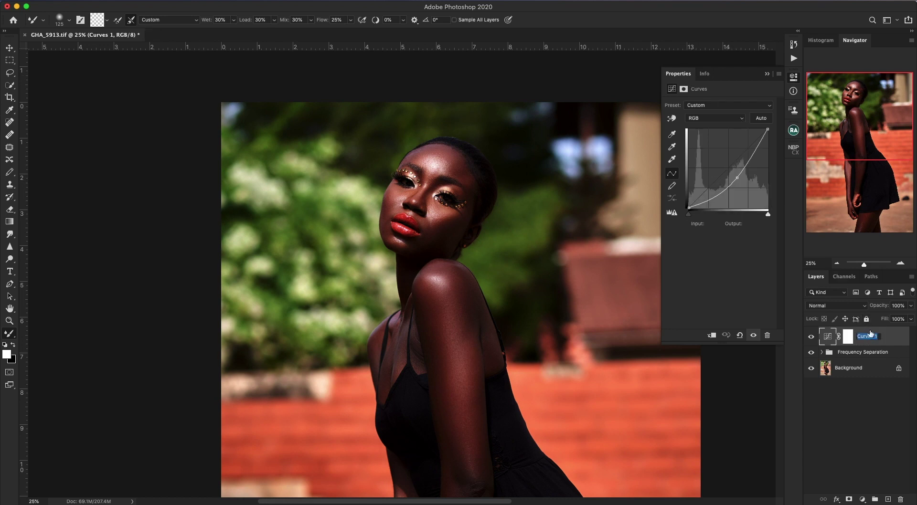
pyautogui.write('Burn')
pyautogui.press('Return')
pyautogui.click(848, 338)
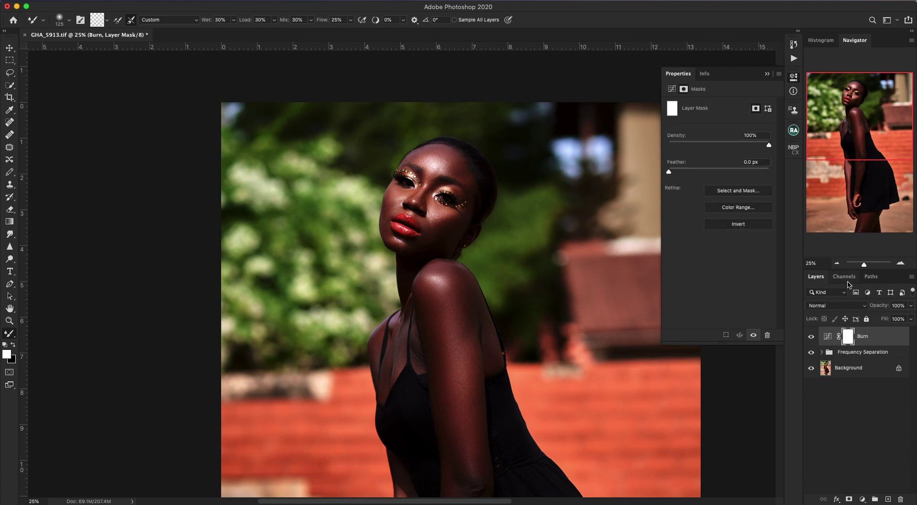
pyautogui.press('super+i')
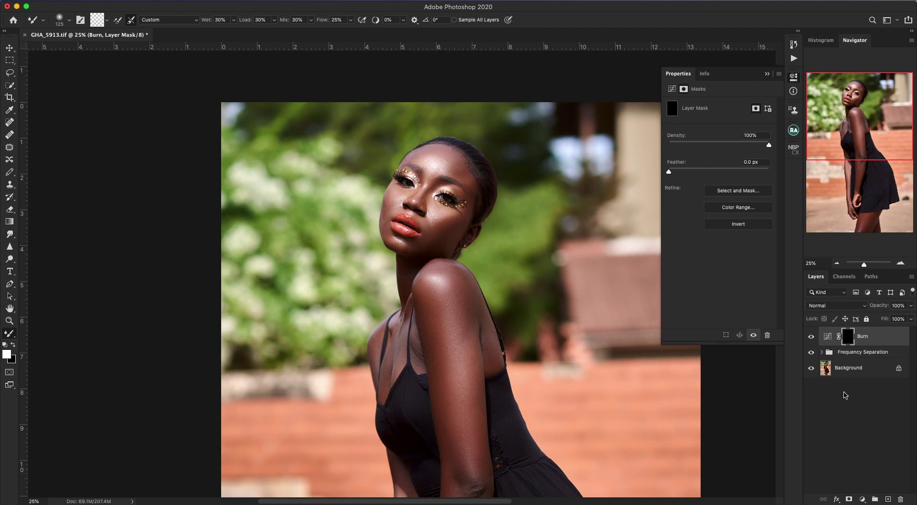
# Add a second Curves adjustment above Burn and brighten the image with a point at input 96, output 153
pyautogui.click(866, 499)
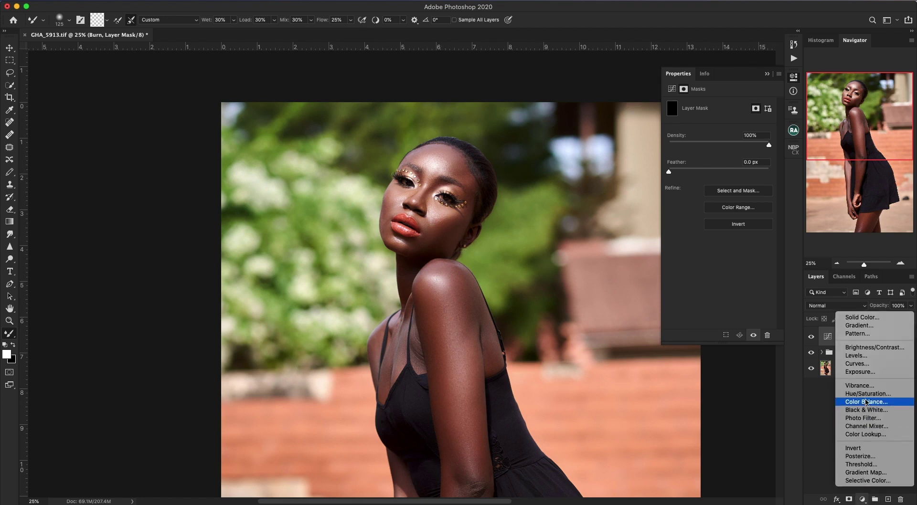
pyautogui.click(865, 364)
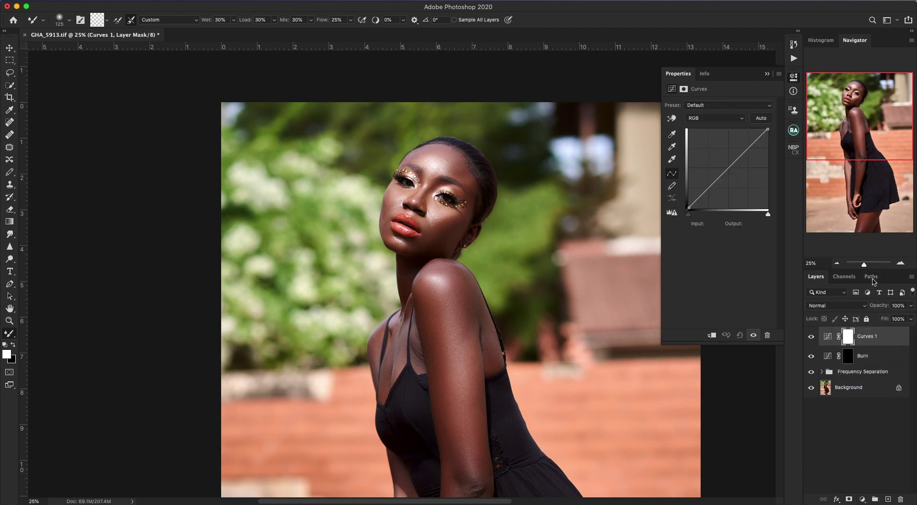
pyautogui.moveTo(731, 172); pyautogui.dragTo(718, 160)
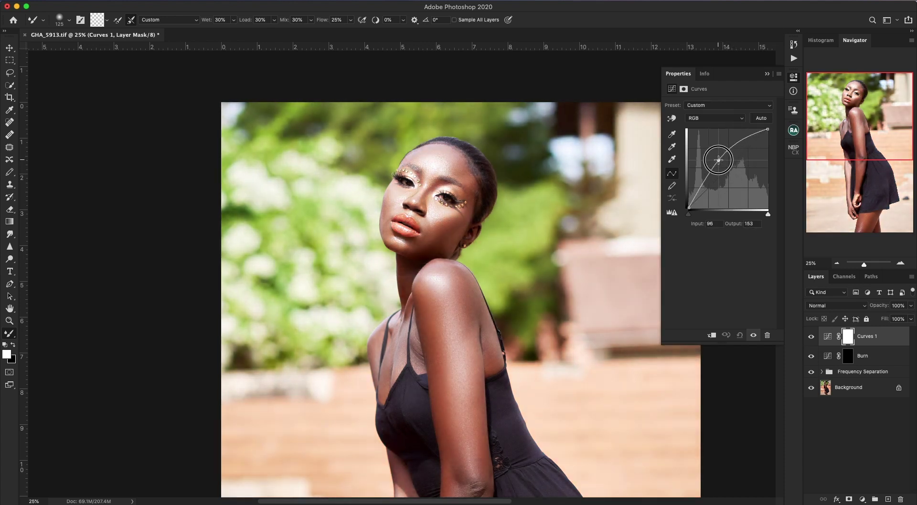
# Rename the brightening Curves layer as Dodge and invert its mask to black
pyautogui.click(872, 340)
pyautogui.doubleClick(867, 337)
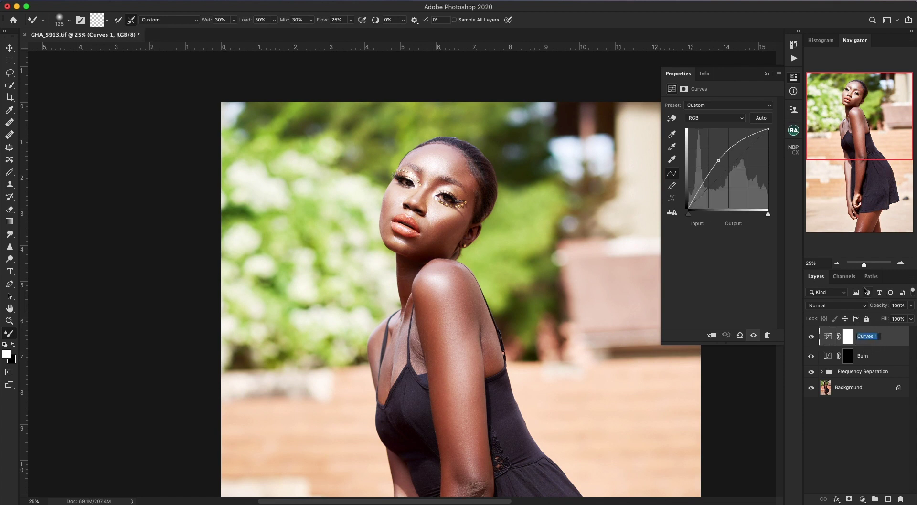
pyautogui.write('Dodge')
pyautogui.press('Return')
pyautogui.click(847, 337)
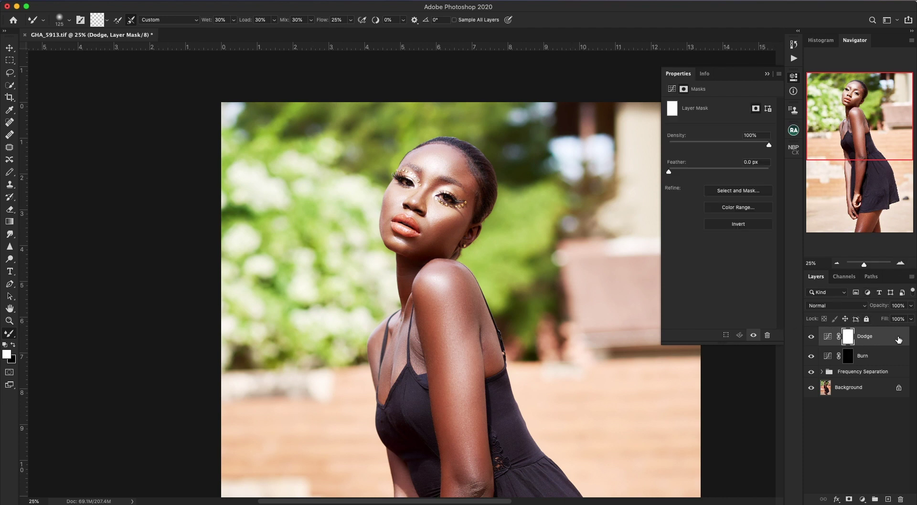
pyautogui.press('super+i')
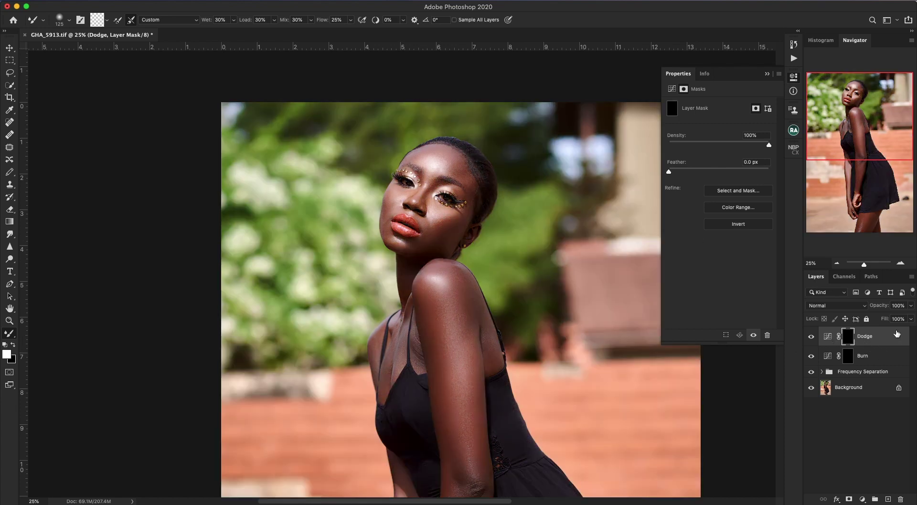
# Group the Dodge and Burn layers together and name the group DnB
pyautogui.keyDown('shift'); pyautogui.click(867, 362); pyautogui.keyUp('shift')
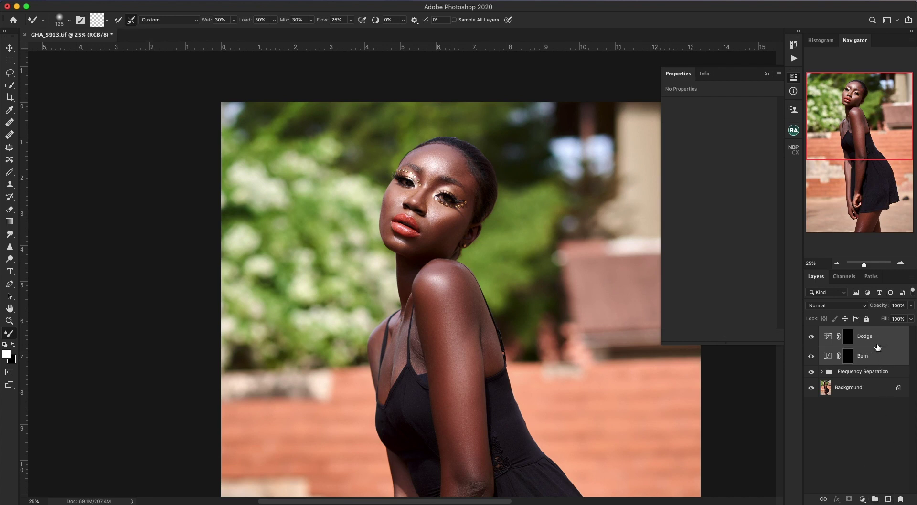
pyautogui.press('super+g')
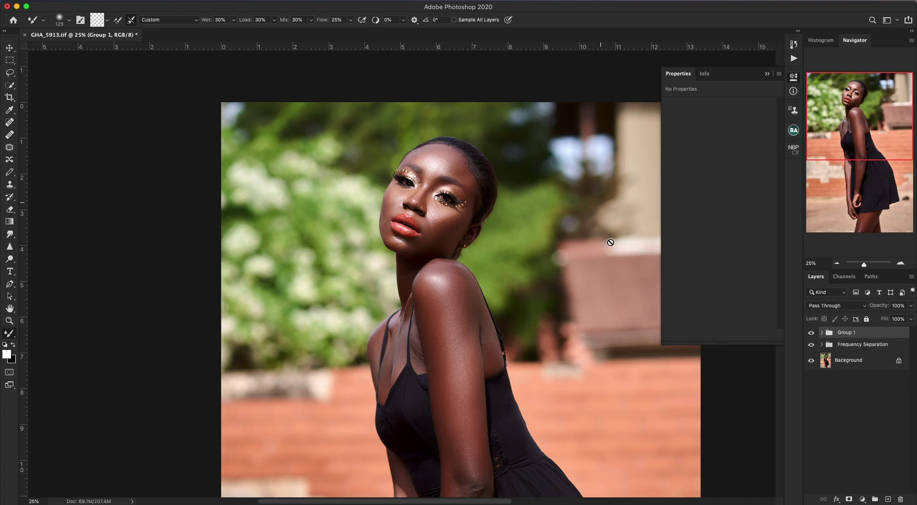
pyautogui.doubleClick(844, 333)
pyautogui.write('DnB')
pyautogui.press('Return')
# Expand the DnB group, make the Dodge mask active for the Brush tool at 3% flow, and save the document
pyautogui.click(822, 333)
pyautogui.click(855, 351)
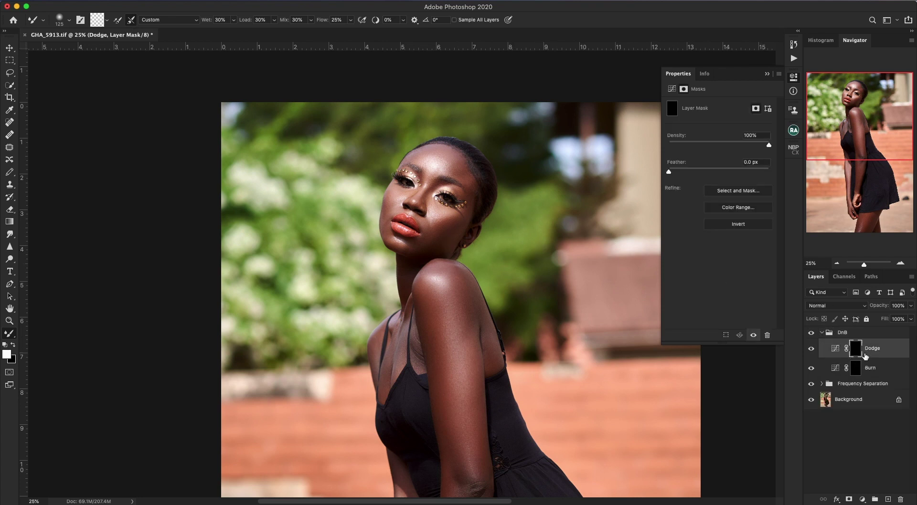
pyautogui.press('b')
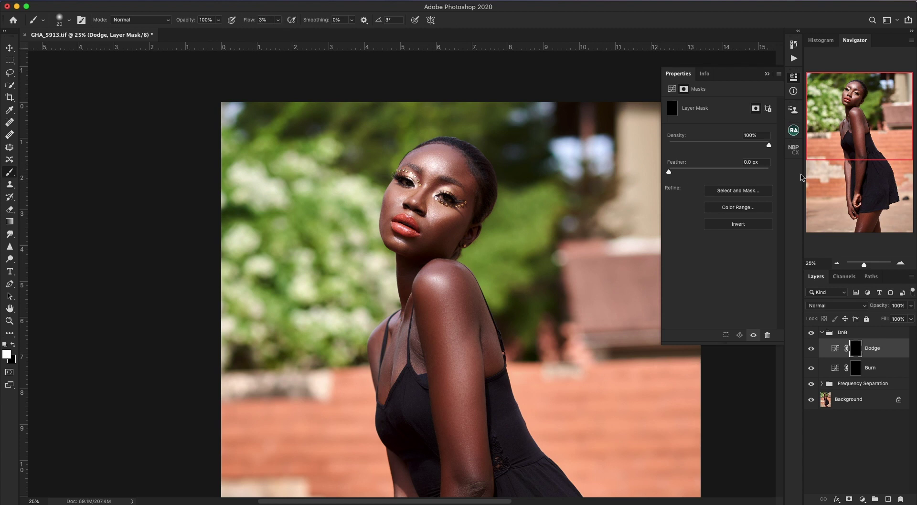
pyautogui.moveTo(855, 119); pyautogui.dragTo(854, 130)
pyautogui.press('cmd+s')
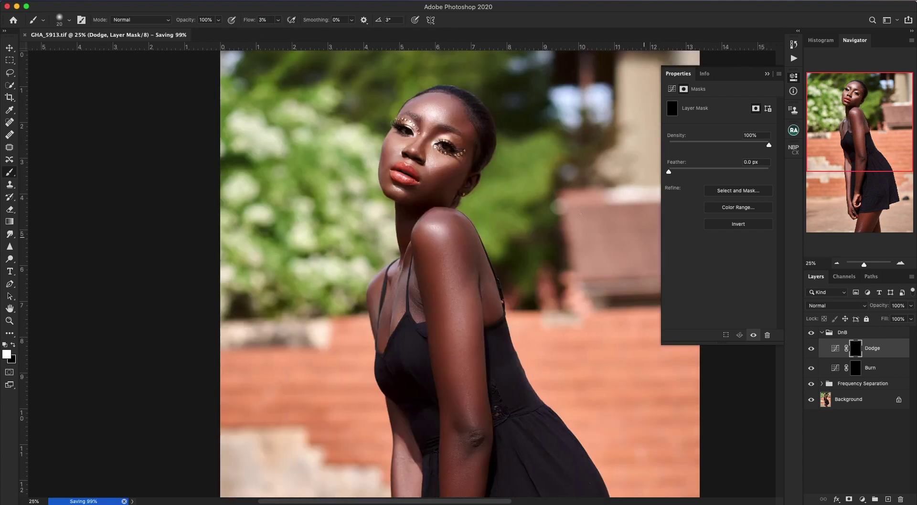
# Paint white on the Dodge mask over the forehead with a soft 500-pixel brush
pyautogui.moveTo(481, 242); pyautogui.dragTo(491, 293)
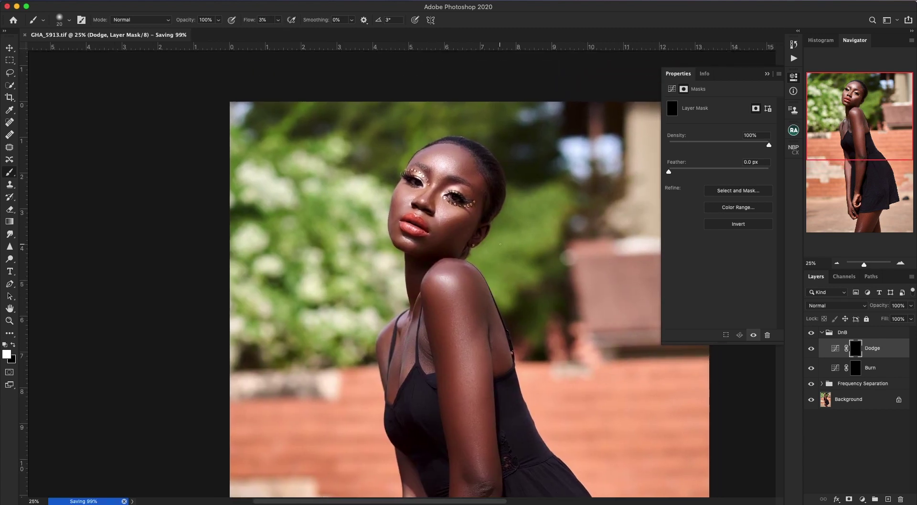
pyautogui.press('super+minus')
pyautogui.press('super+minus')
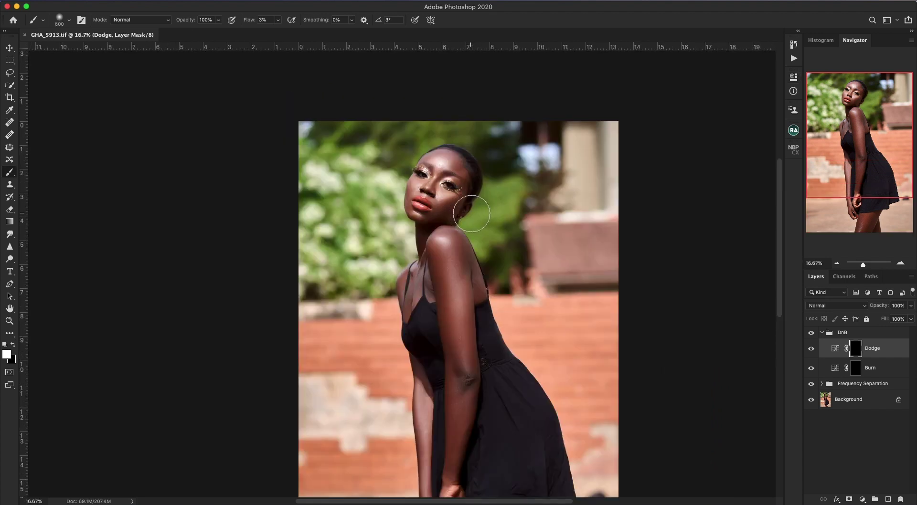
pyautogui.moveTo(471, 176)
pyautogui.mouseDown()
pyautogui.moveTo(491, 186)
pyautogui.moveTo(492, 167)
pyautogui.mouseUp()
pyautogui.press('[')
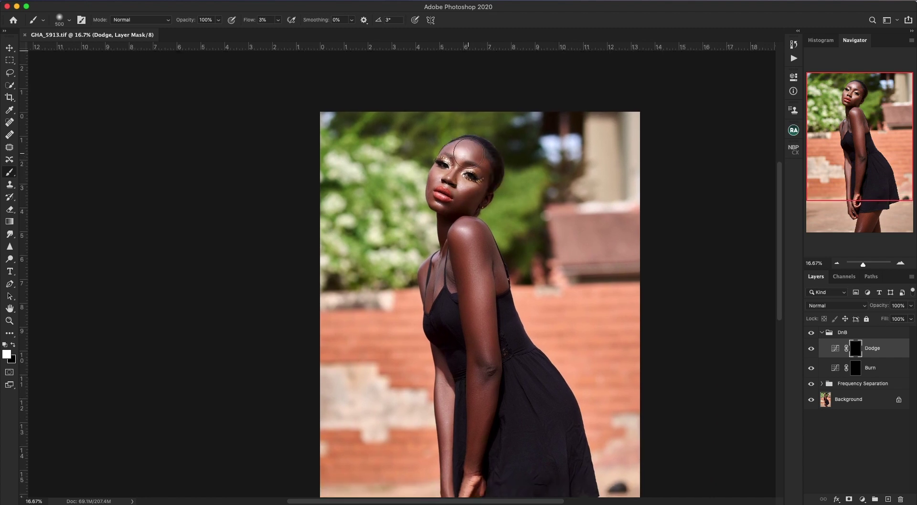
pyautogui.moveTo(469, 153)
pyautogui.mouseDown()
pyautogui.moveTo(462, 139)
pyautogui.moveTo(455, 144)
pyautogui.moveTo(460, 154)
pyautogui.mouseUp()
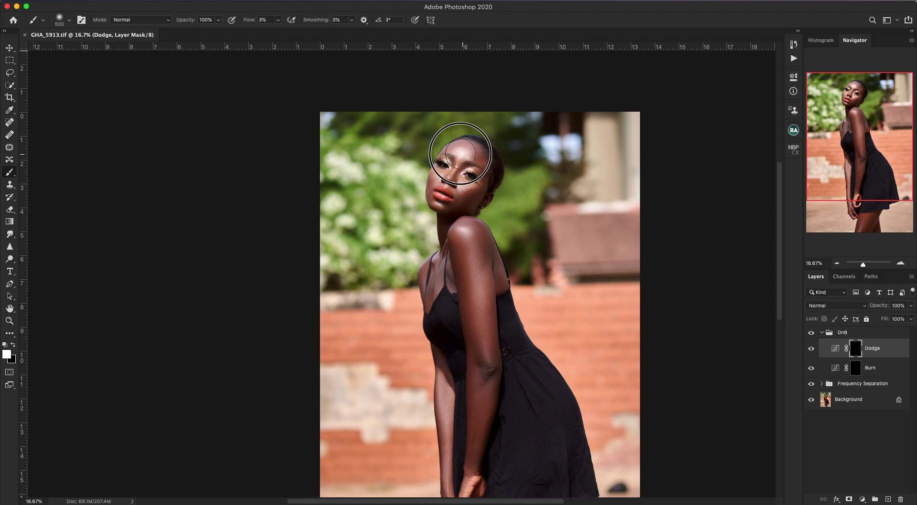
# Brighten the nose and cheek highlights on the Dodge mask with a smaller brush of about 150 pixels
pyautogui.press('[')
pyautogui.press('[')
pyautogui.press('[')
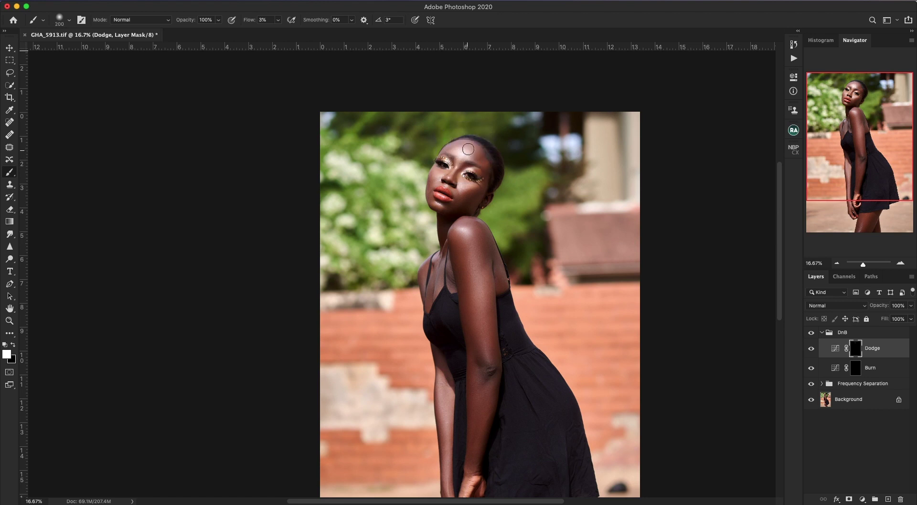
pyautogui.press('[')
pyautogui.moveTo(457, 167)
pyautogui.mouseDown()
pyautogui.moveTo(450, 178)
pyautogui.moveTo(442, 172)
pyautogui.mouseUp()
pyautogui.press(']')
pyautogui.press(']')
pyautogui.press(']')
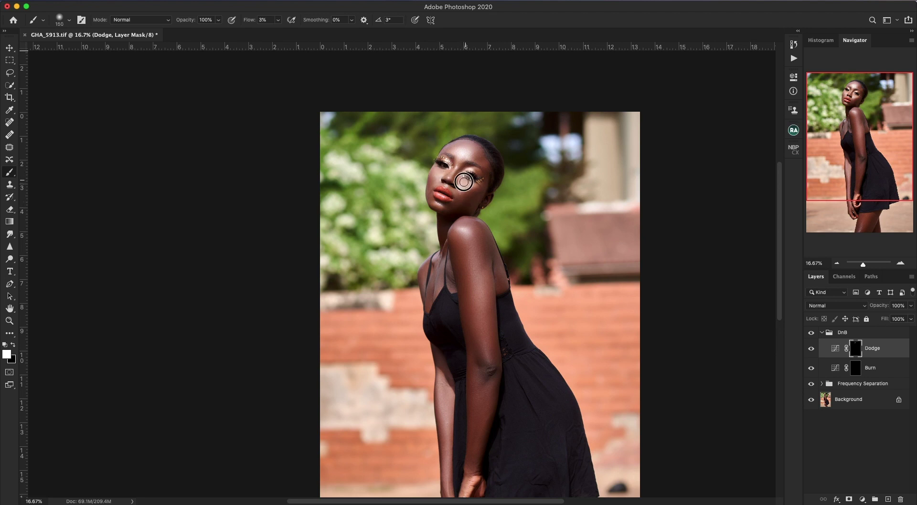
pyautogui.moveTo(470, 186); pyautogui.dragTo(462, 182)
# Brighten the highlights along the arms and hands on the Dodge mask with a 150 to 200-pixel brush
pyautogui.press(']')
pyautogui.press(']')
pyautogui.press(']')
pyautogui.scroll(-3, 400, 355)
pyautogui.hscroll(2, 399, 355)
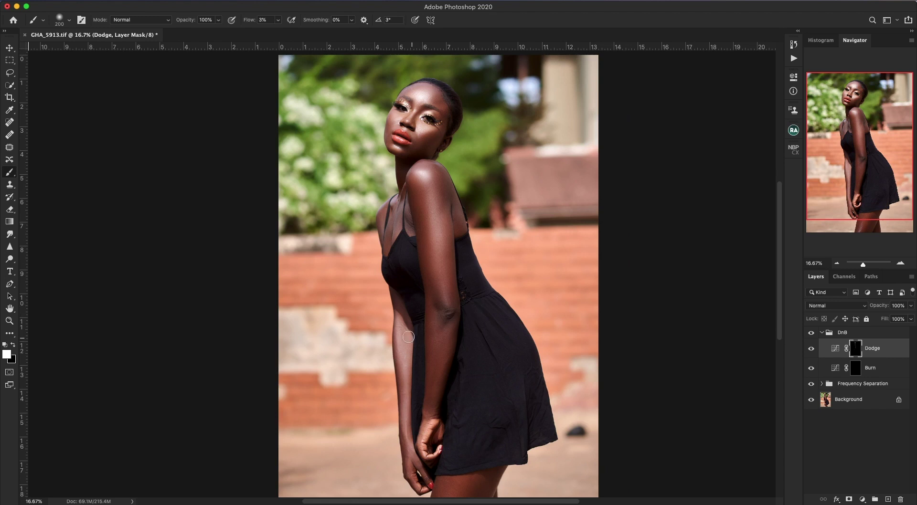
pyautogui.press('[')
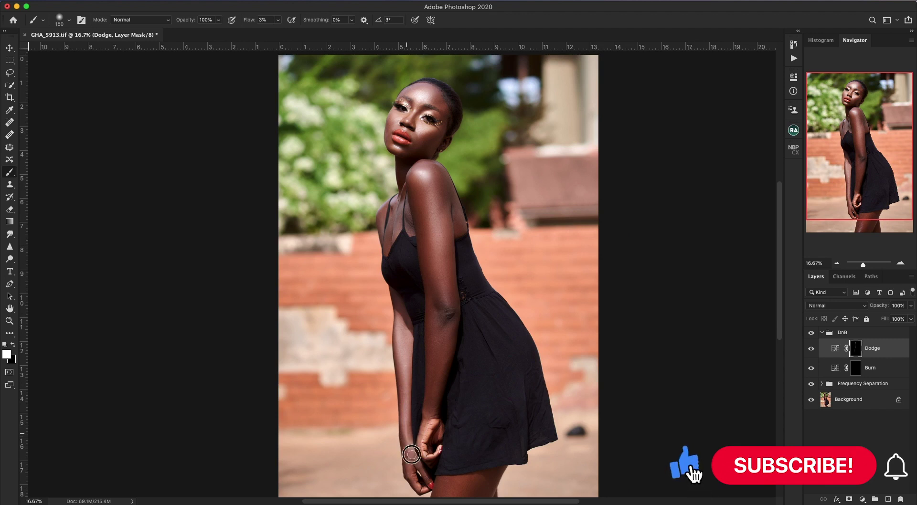
pyautogui.press('[')
pyautogui.press(']')
pyautogui.press(']')
pyautogui.press(']')
pyautogui.press(']')
# Brighten the highlights on the thighs below the dress on the Dodge mask with a 150 to 200-pixel brush
pyautogui.scroll(-5, 540, 399)
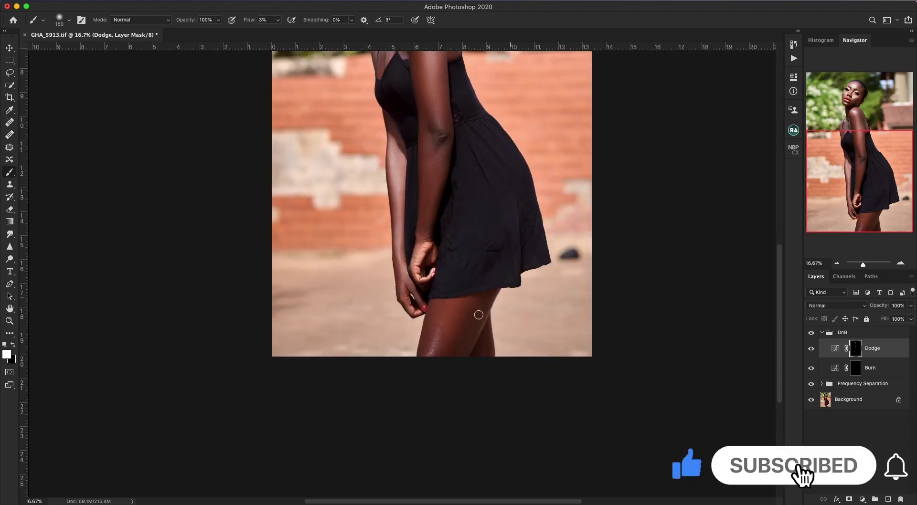
pyautogui.press('[')
pyautogui.press('[')
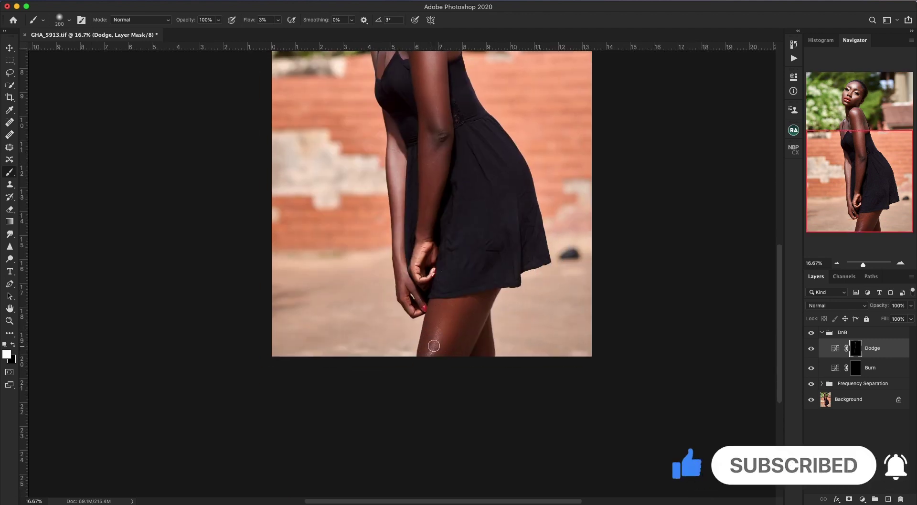
pyautogui.press('[')
# Make the Burn mask active and paint white over the jawline and outer cheek with a 150-pixel brush
pyautogui.scroll(10, 491, 296)
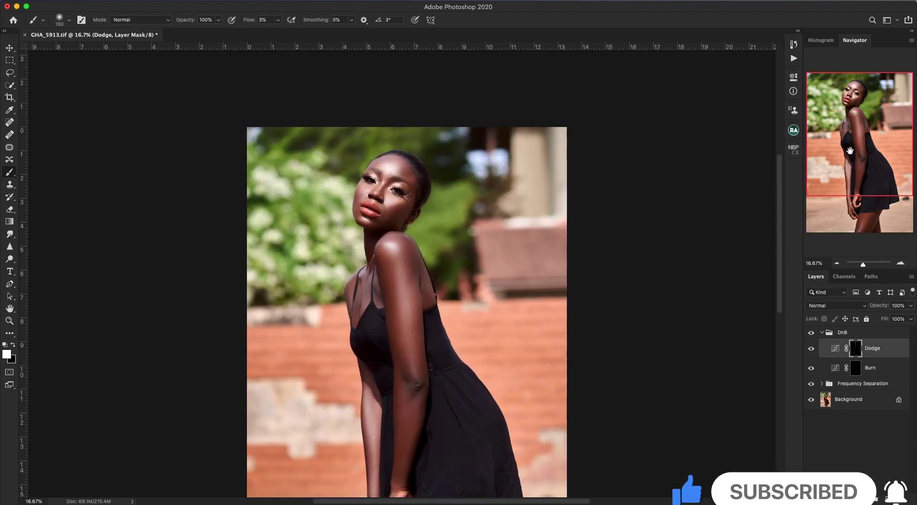
pyautogui.scroll(-3, 686, 203)
pyautogui.press('super+r')
pyautogui.moveTo(514, 279)
pyautogui.mouseDown()
pyautogui.moveTo(504, 278)
pyautogui.moveTo(506, 268)
pyautogui.moveTo(517, 273)
pyautogui.mouseUp()
pyautogui.press('super+r')
pyautogui.click(855, 368)
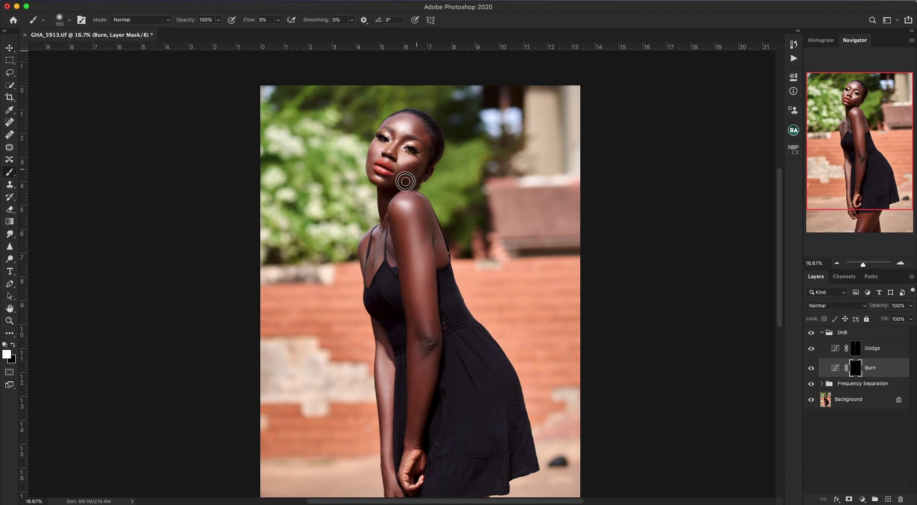
pyautogui.press('[')
pyautogui.press(']')
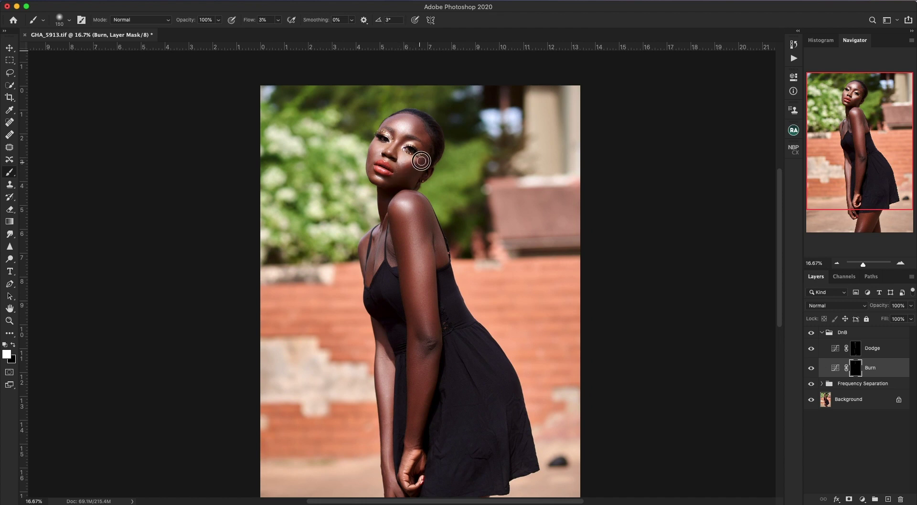
# Darken the contour of the far cheek beside the nose on the Burn mask with a 125-pixel brush
pyautogui.press('[')
pyautogui.press('[')
pyautogui.press('[')
pyautogui.press(']')
pyautogui.press(']')
pyautogui.press(']')
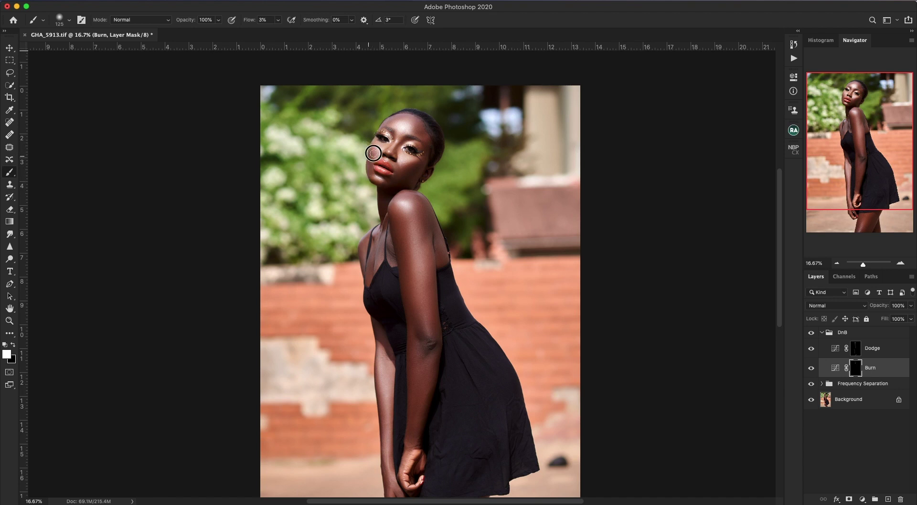
pyautogui.press('[')
# Darken the side of the face near the ear on the Burn mask with a 150-pixel brush
pyautogui.press(']')
pyautogui.press(']')
pyautogui.press(']')
pyautogui.press(']')
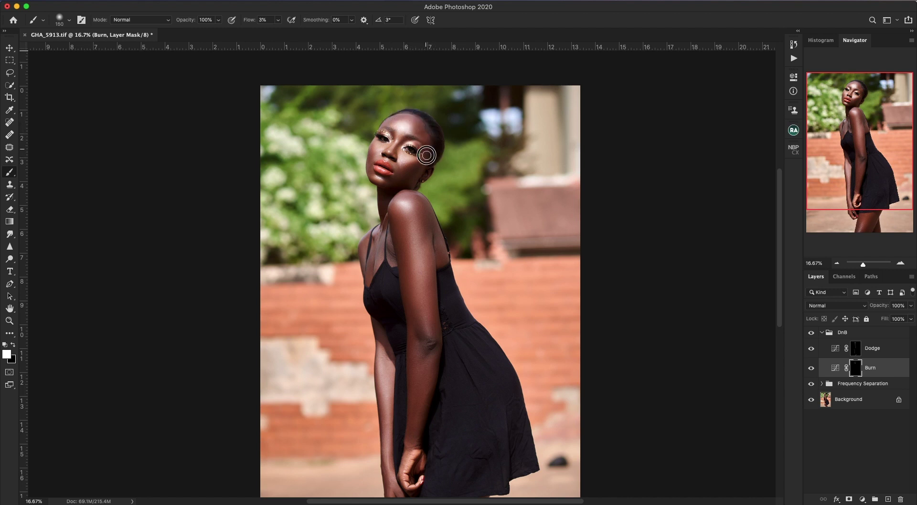
pyautogui.press('[')
# Darken the shoulder and upper arm on the Burn mask with a 250-pixel brush
pyautogui.press(']')
pyautogui.press(']')
pyautogui.press(']')
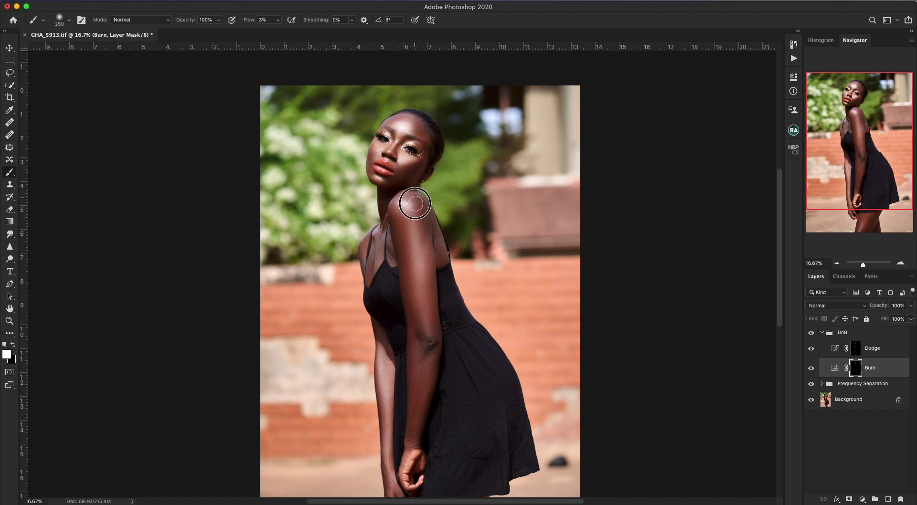
pyautogui.moveTo(426, 220)
pyautogui.mouseDown()
pyautogui.moveTo(431, 298)
pyautogui.moveTo(401, 223)
pyautogui.moveTo(406, 229)
pyautogui.mouseUp()
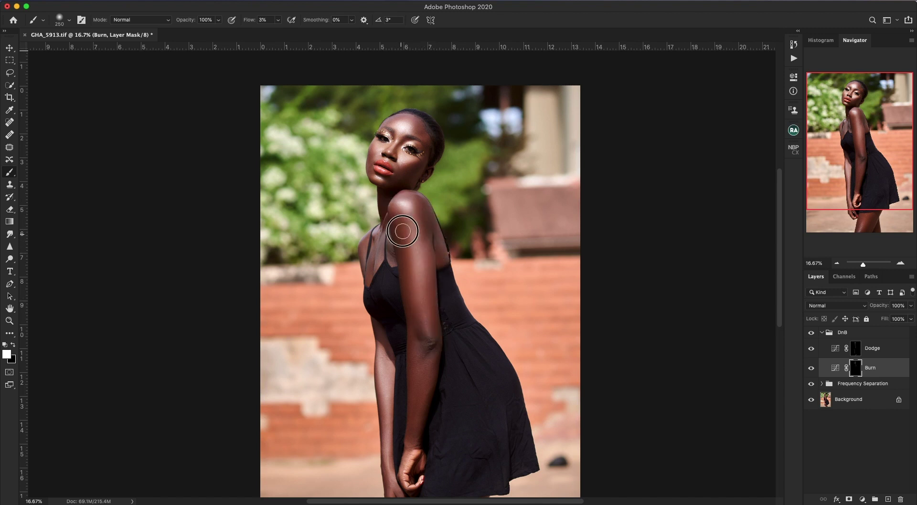
pyautogui.press(']')
# Hide and show the DnB group to compare the portrait with and without the dodging and burning
pyautogui.moveTo(511, 346)
pyautogui.mouseDown()
pyautogui.moveTo(469, 332)
pyautogui.moveTo(461, 354)
pyautogui.mouseUp()
pyautogui.hotkey('ctrl', 'r')
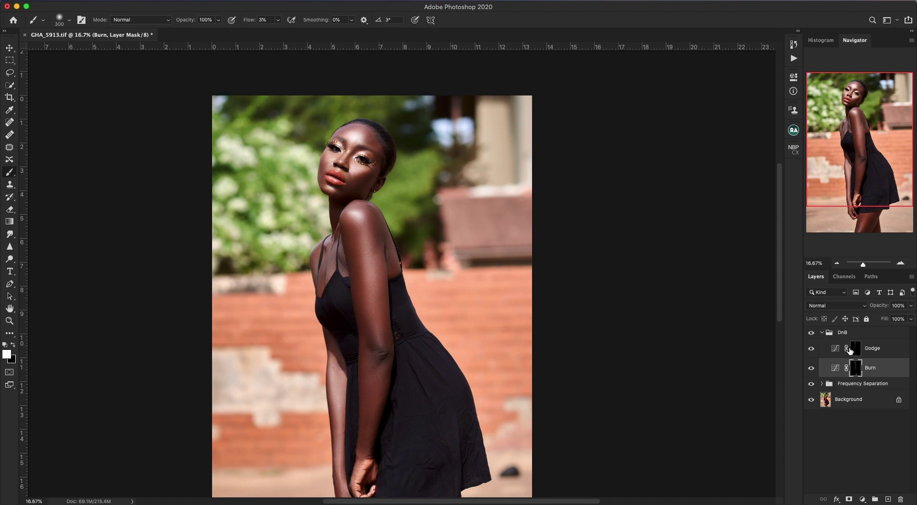
pyautogui.click(812, 334)
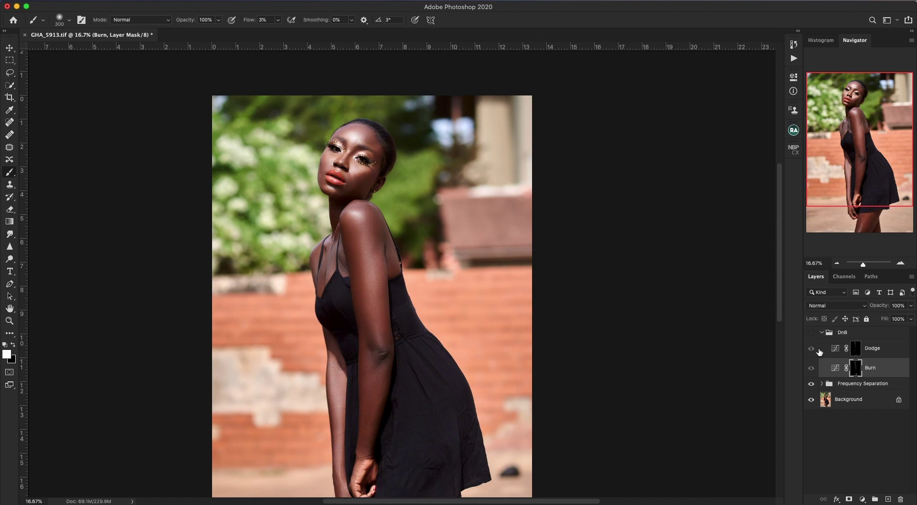
pyautogui.click(812, 334)
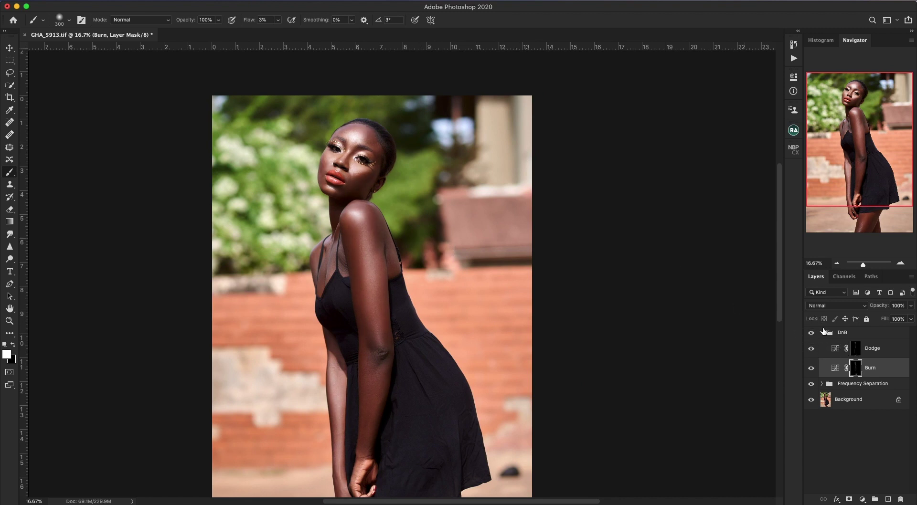
# Lower the DnB group's opacity to 81% and save the document
pyautogui.press('super+s')
pyautogui.click(850, 333)
pyautogui.moveTo(882, 309); pyautogui.dragTo(873, 311)
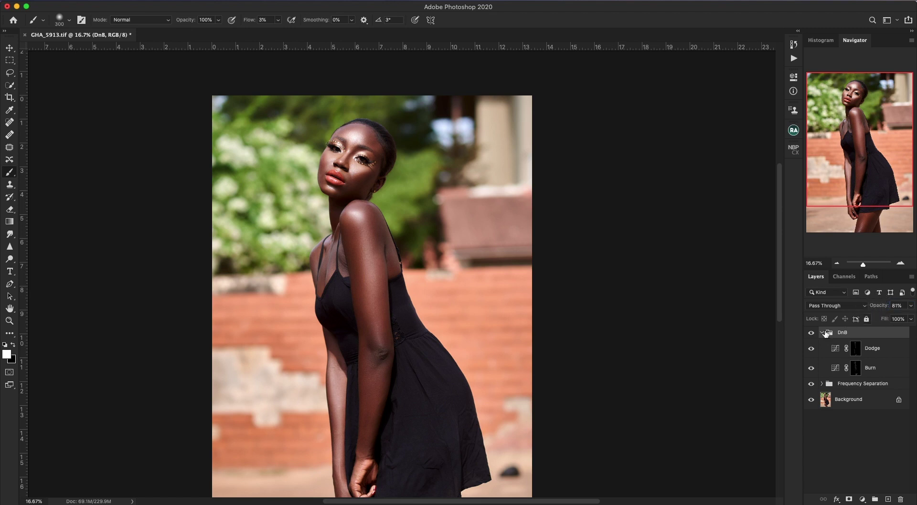
pyautogui.click(811, 333)
pyautogui.click(811, 333)
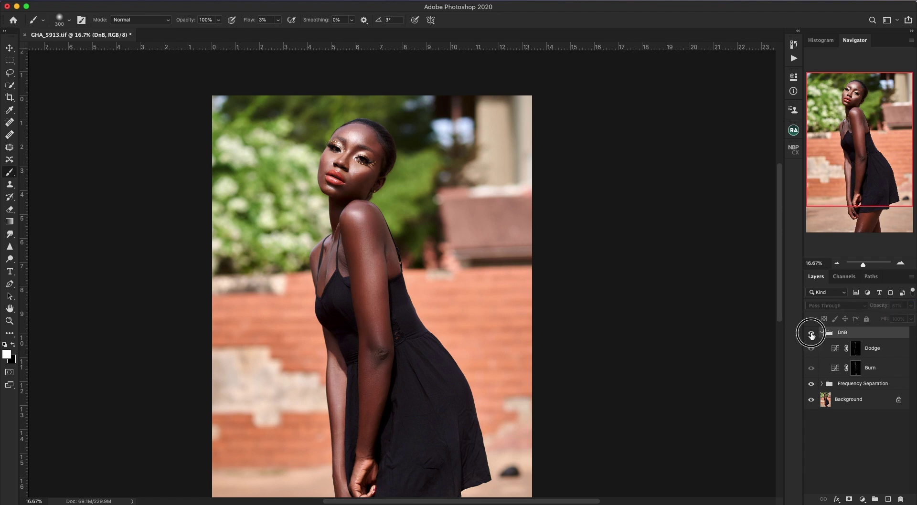
pyautogui.moveTo(487, 283); pyautogui.dragTo(505, 281)
pyautogui.press('super+r')
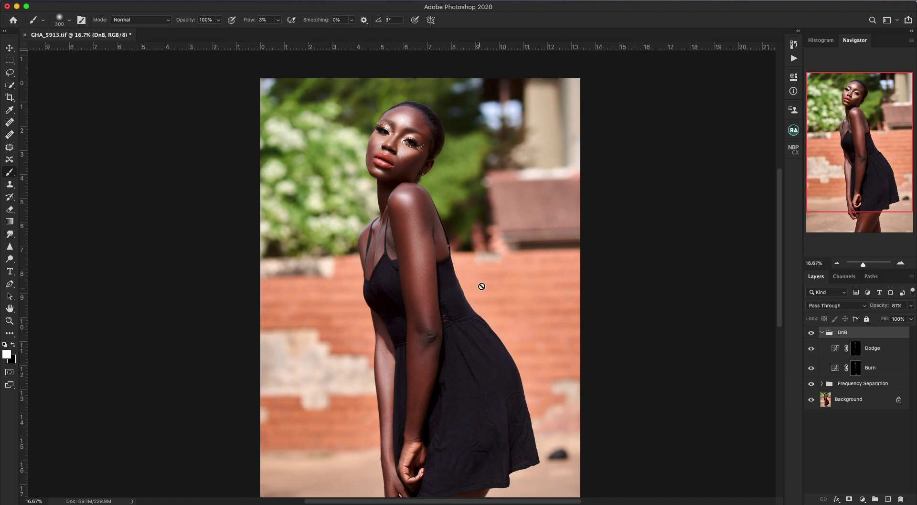
pyautogui.press('super+s')
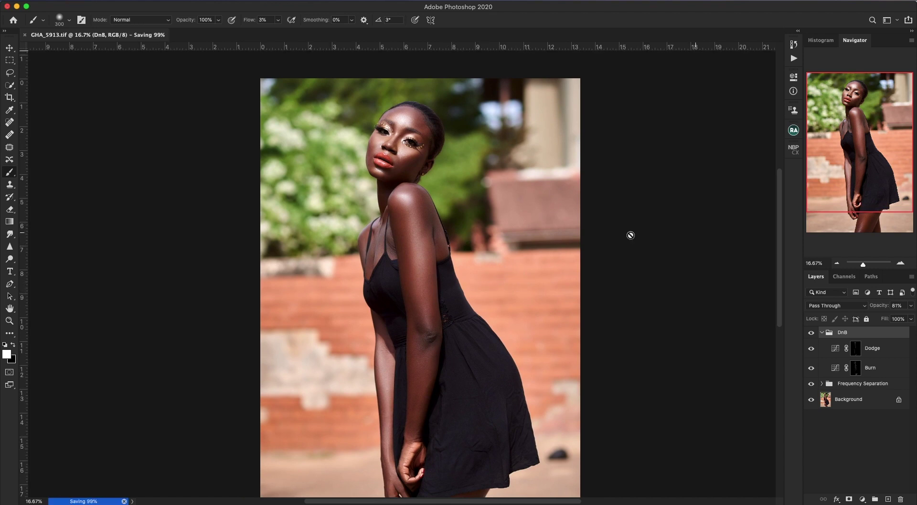
# Collapse the DnB group and run the Ghananie Dark Skin/Melanin action above it
pyautogui.press('super+minus')
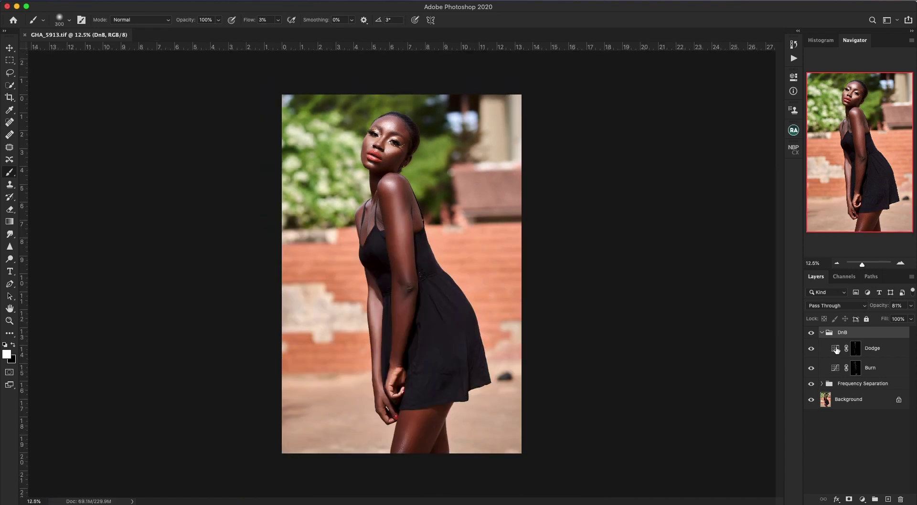
pyautogui.click(822, 333)
pyautogui.hotkey('alt', 'F9')
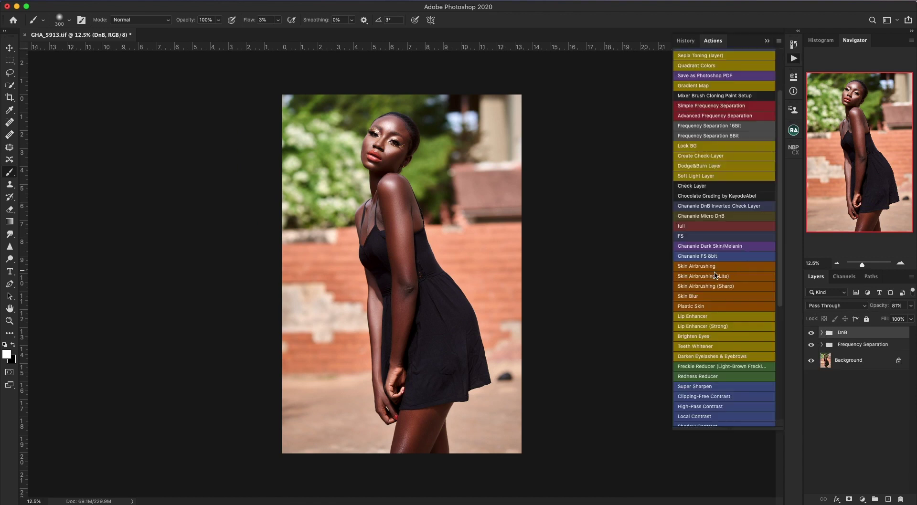
pyautogui.click(726, 247)
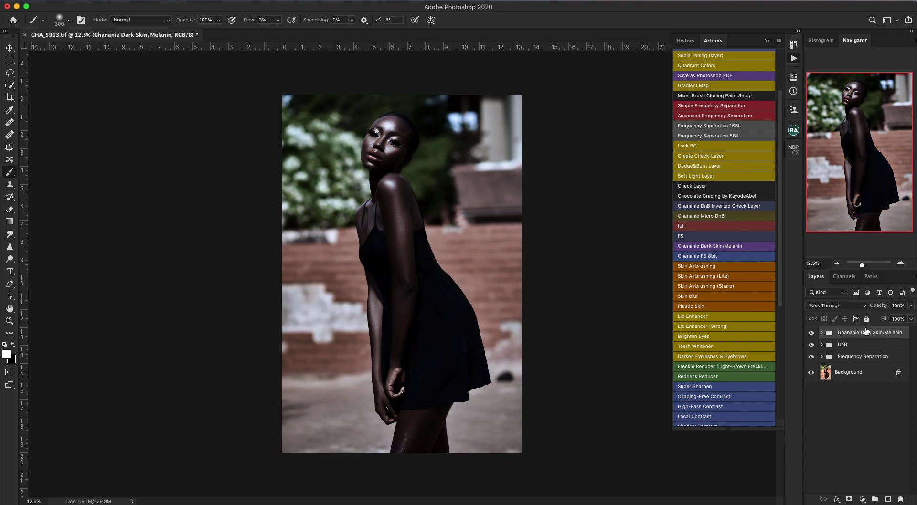
# Lower the Ghananie Dark Skin/Melanin group's opacity to 28% and save the document
pyautogui.moveTo(879, 306); pyautogui.dragTo(848, 313)
pyautogui.click(882, 308)
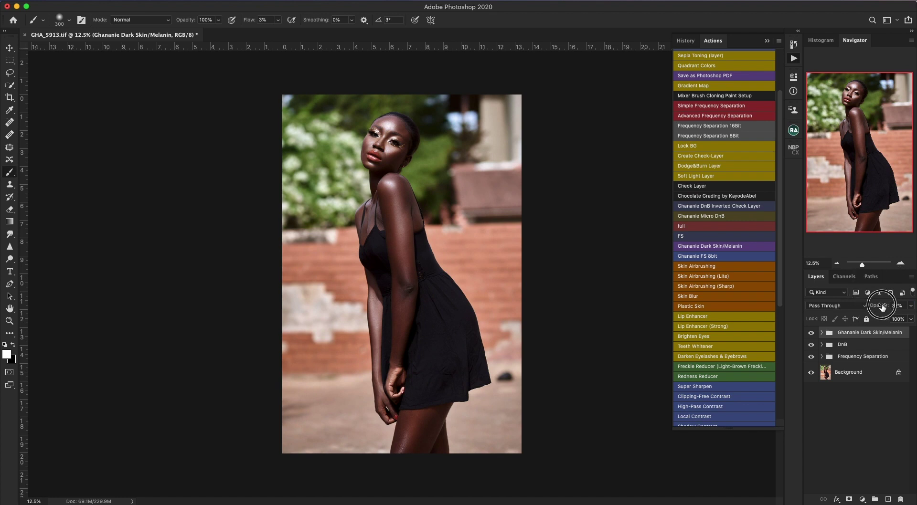
pyautogui.moveTo(882, 309); pyautogui.dragTo(879, 308)
pyautogui.press('super+s')
# Mask the Ghananie Dark Skin/Melanin group to the model selected on the Background layer, and hide and show the group to compare
pyautogui.click(853, 374)
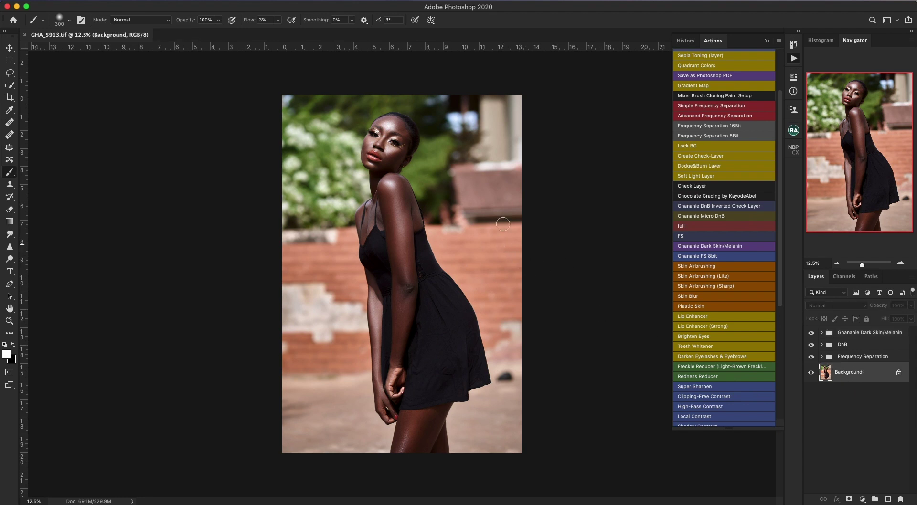
pyautogui.press('w')
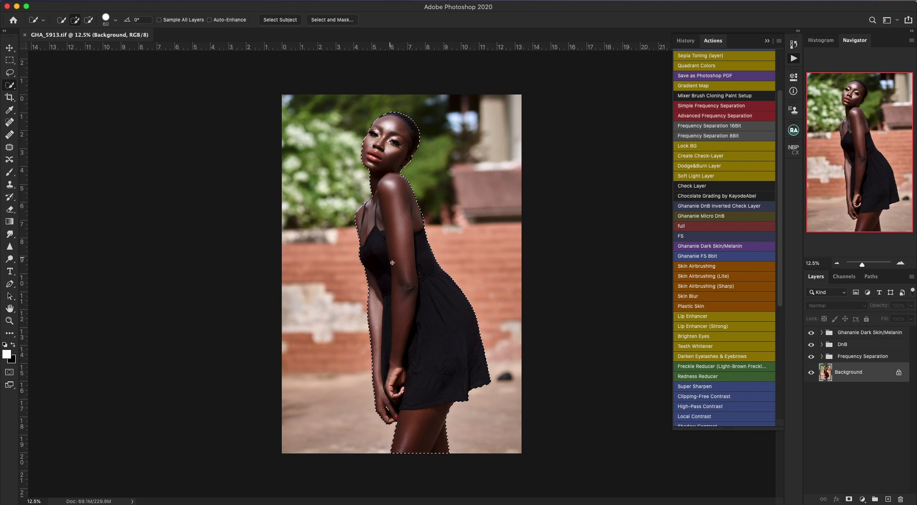
pyautogui.click(860, 334)
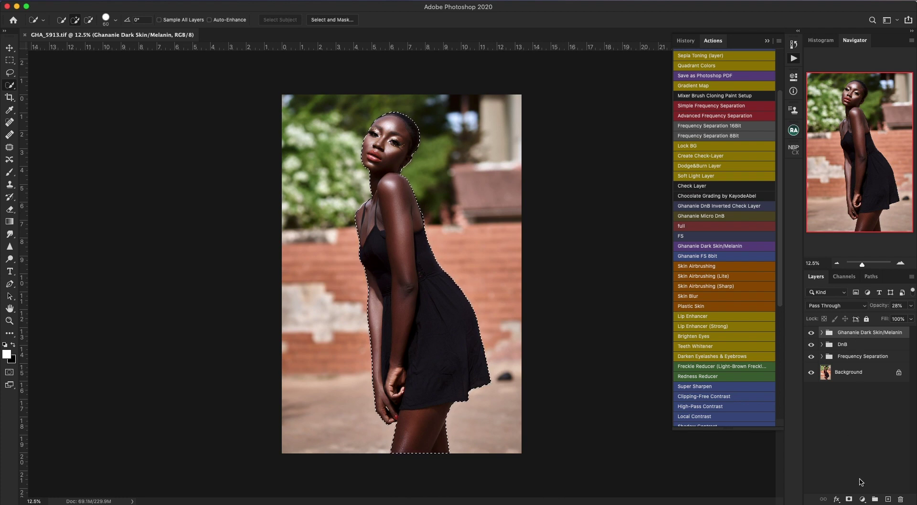
pyautogui.click(850, 500)
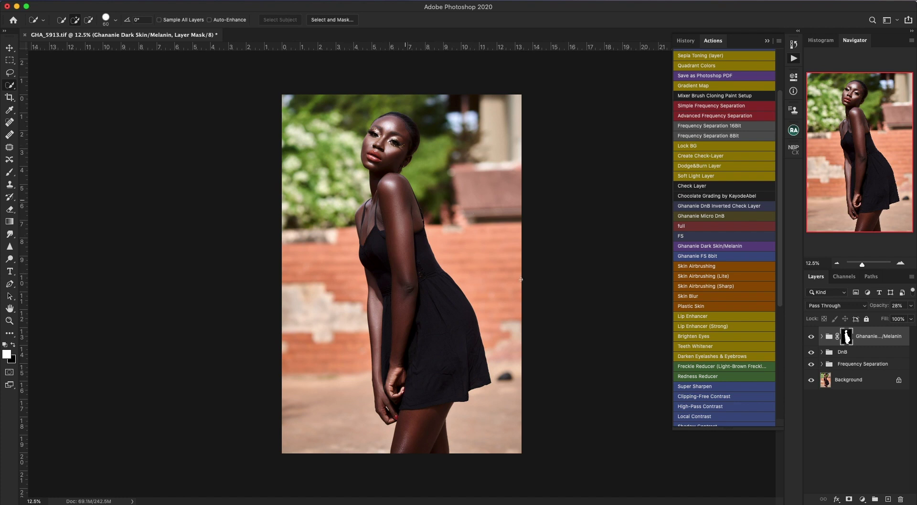
pyautogui.click(812, 337)
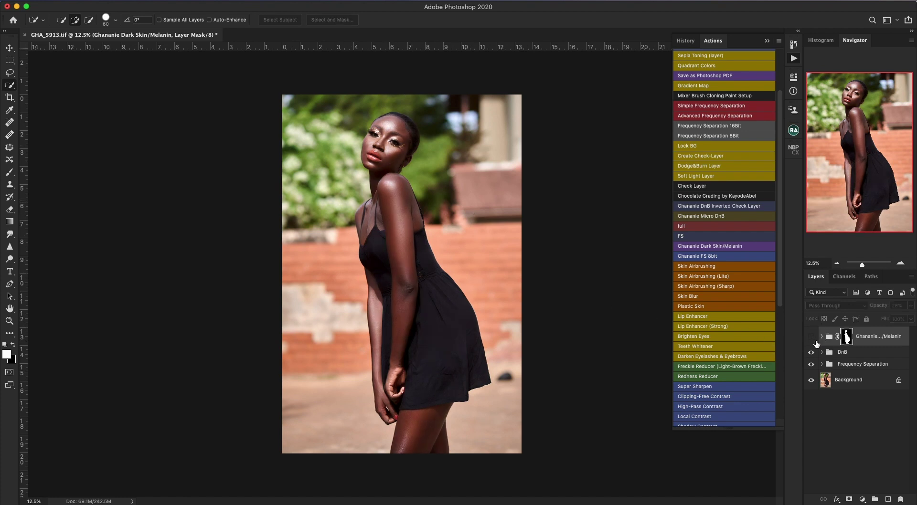
pyautogui.click(812, 338)
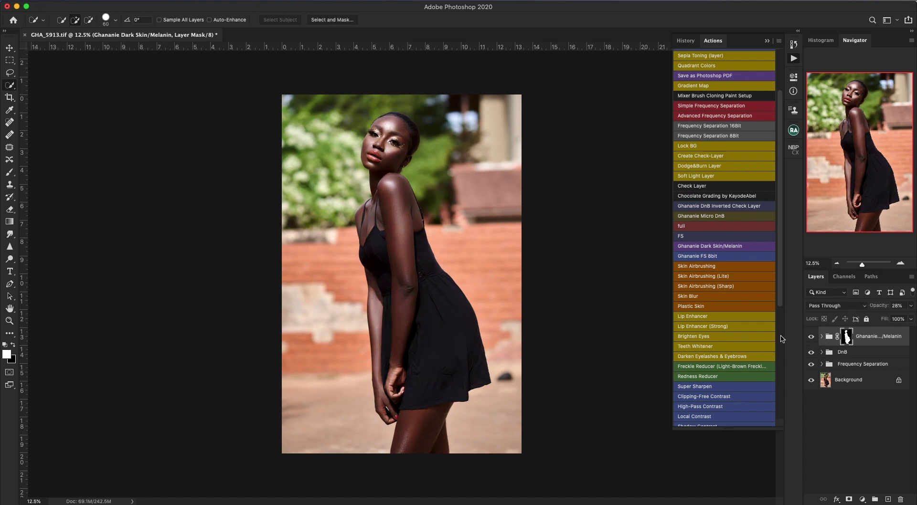
# Set the masked Ghananie Dark Skin/Melanin group's opacity to 30%, save the document and put away the list of actions
pyautogui.moveTo(881, 309); pyautogui.dragTo(879, 310)
pyautogui.press('super+plus')
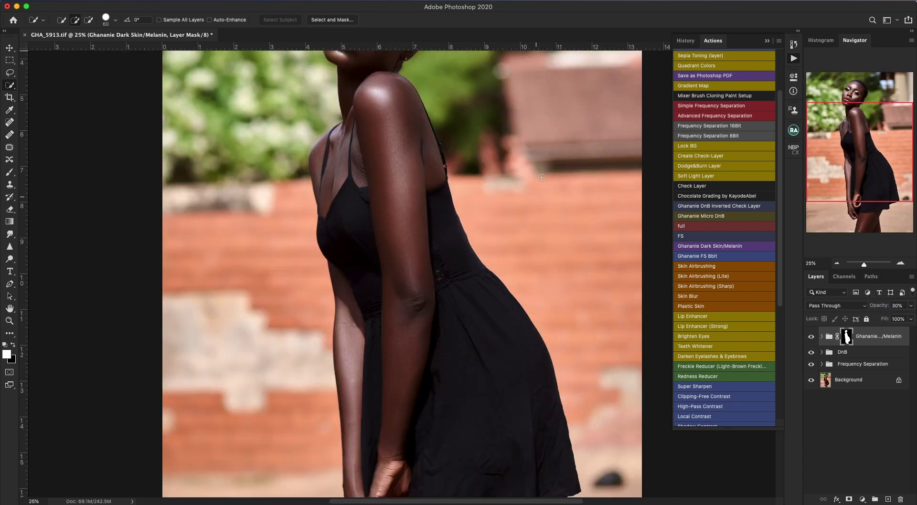
pyautogui.moveTo(516, 135)
pyautogui.mouseDown()
pyautogui.moveTo(479, 278)
pyautogui.moveTo(487, 327)
pyautogui.moveTo(475, 293)
pyautogui.mouseUp()
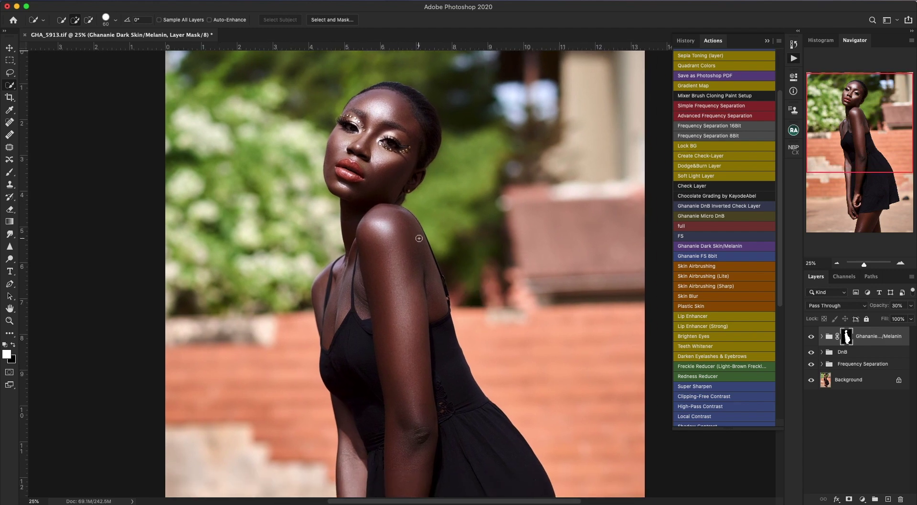
pyautogui.press('super+minus')
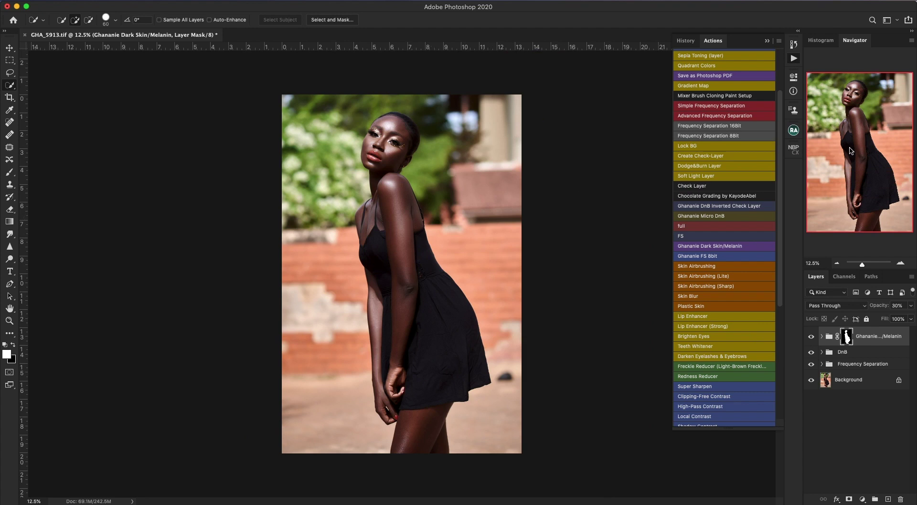
pyautogui.press('super+s')
pyautogui.hotkey('alt', 'F9')
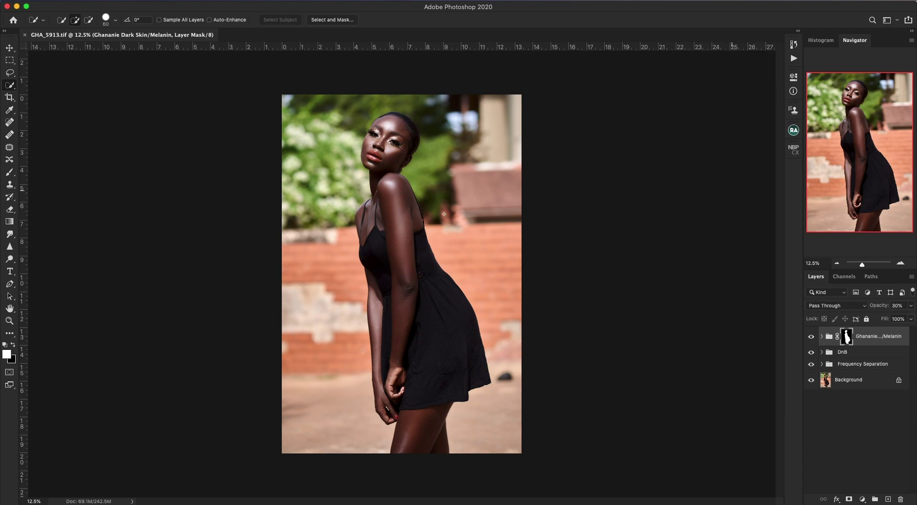
# Hide the Ghananie, DnB and Frequency Separation groups and show them again to compare the retouched portrait with the original
pyautogui.click(811, 337)
pyautogui.click(811, 352)
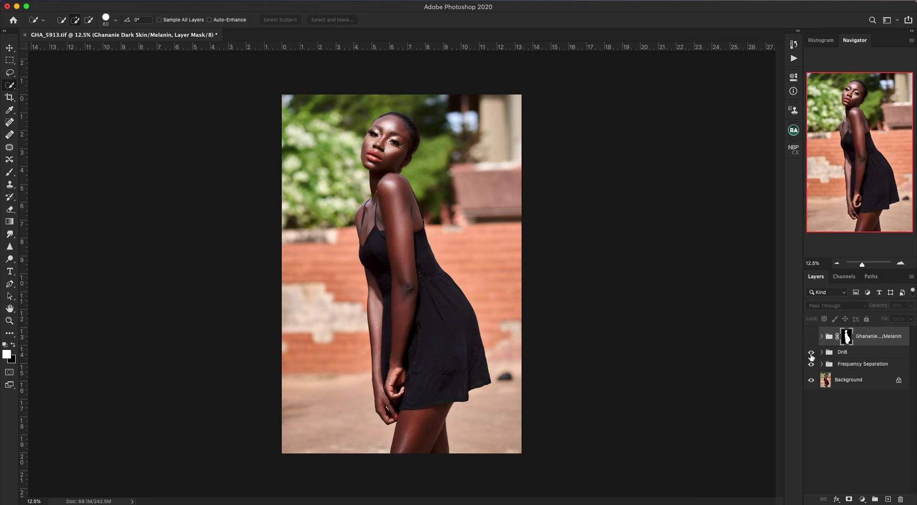
pyautogui.click(811, 364)
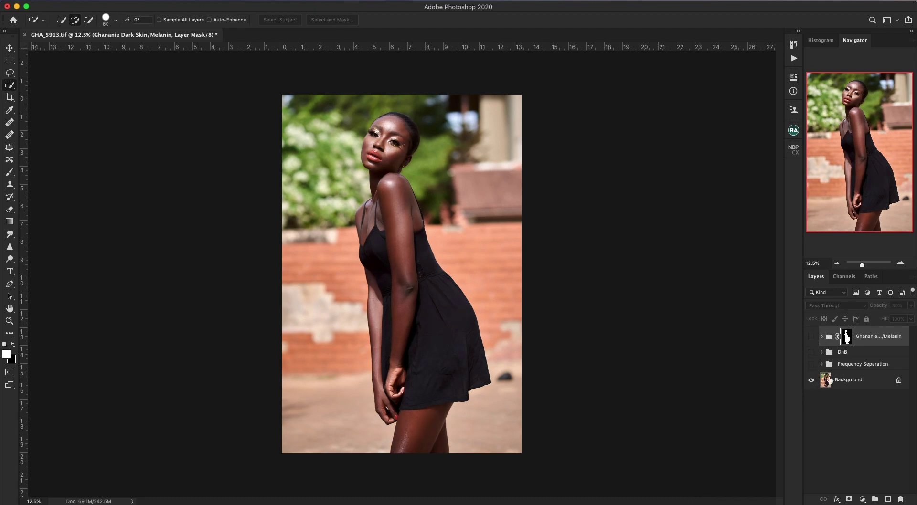
pyautogui.click(811, 364)
pyautogui.click(811, 352)
pyautogui.click(811, 337)
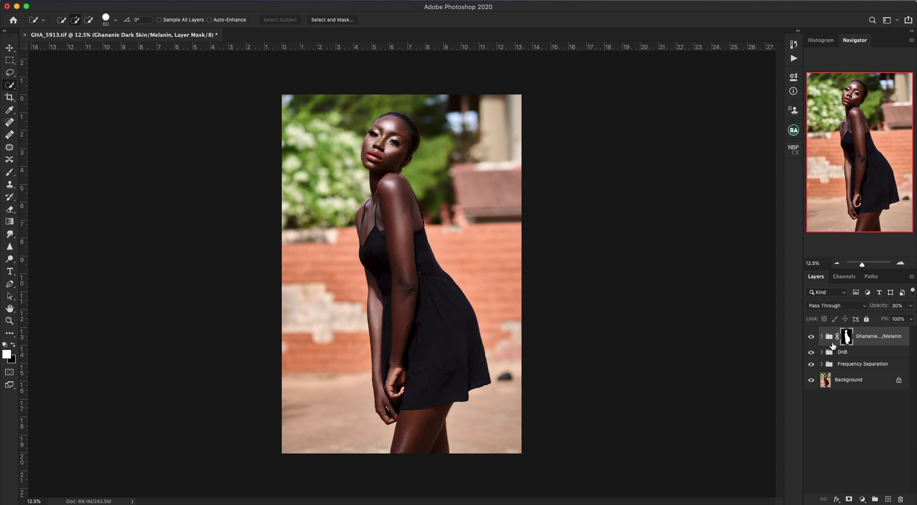